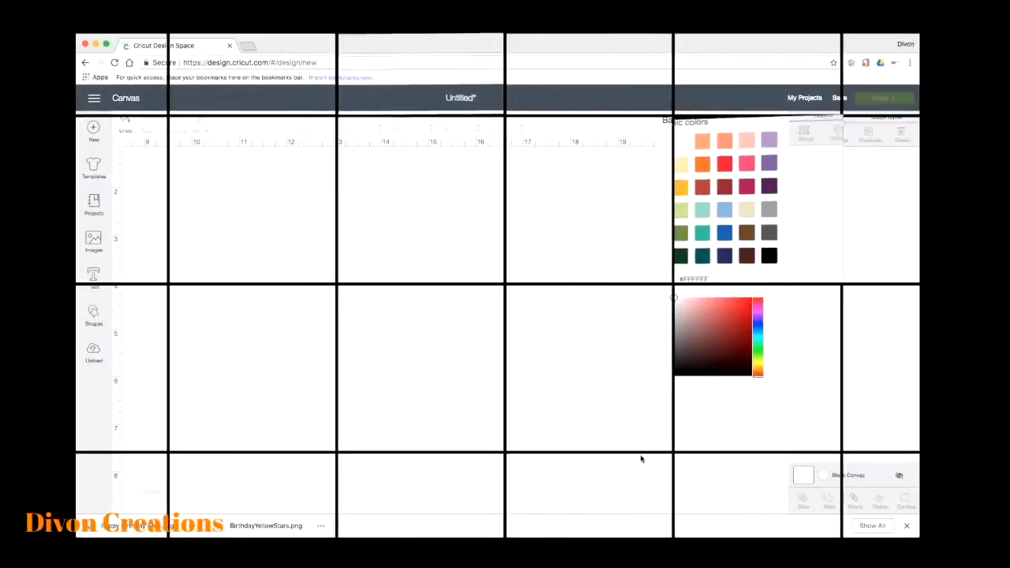
- Close the colour picker popup so the blank untitled canvas is clear
left_click(556, 457)
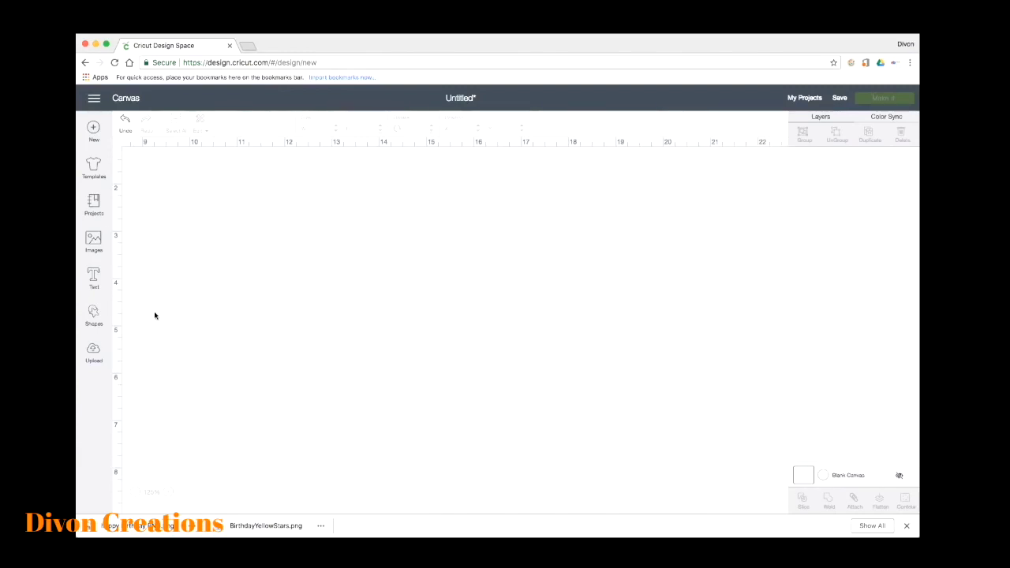
scroll(154, 315, "left", 1)
scroll(155, 315, "left", 1)
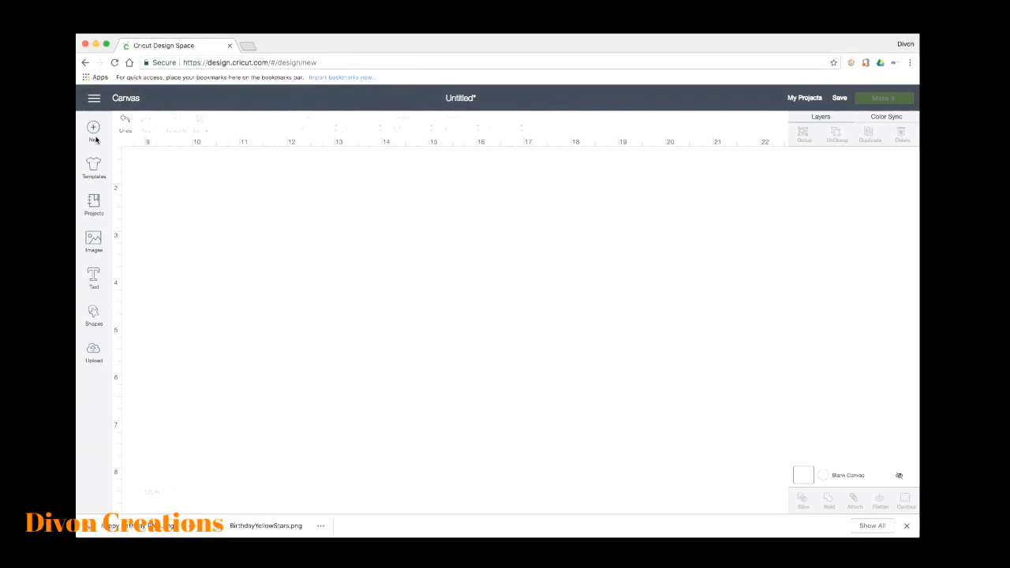
- Find the Chewbacca tile in the Images library and insert it onto the canvas
left_click(94, 242)
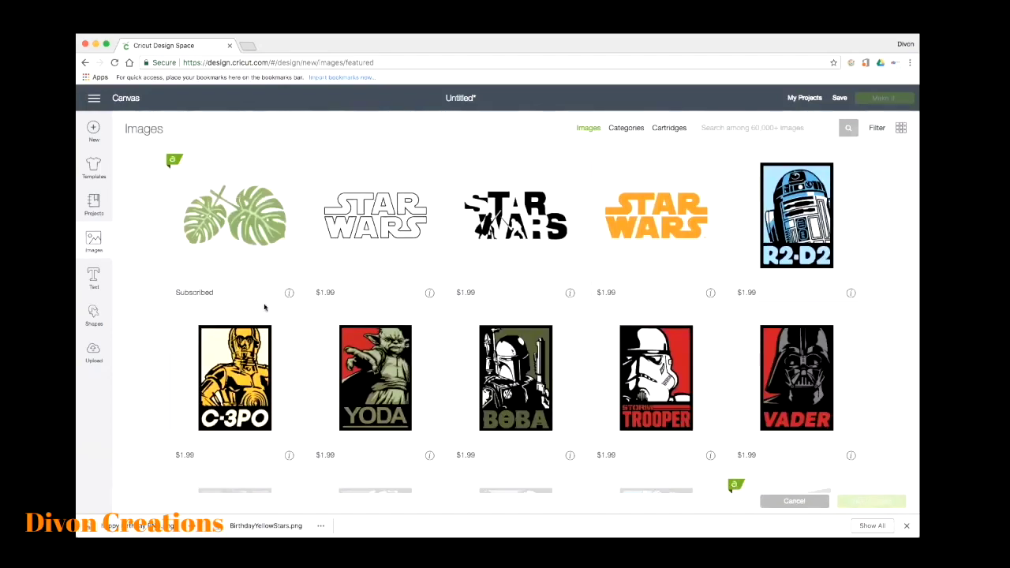
scroll(343, 329, "down", 1)
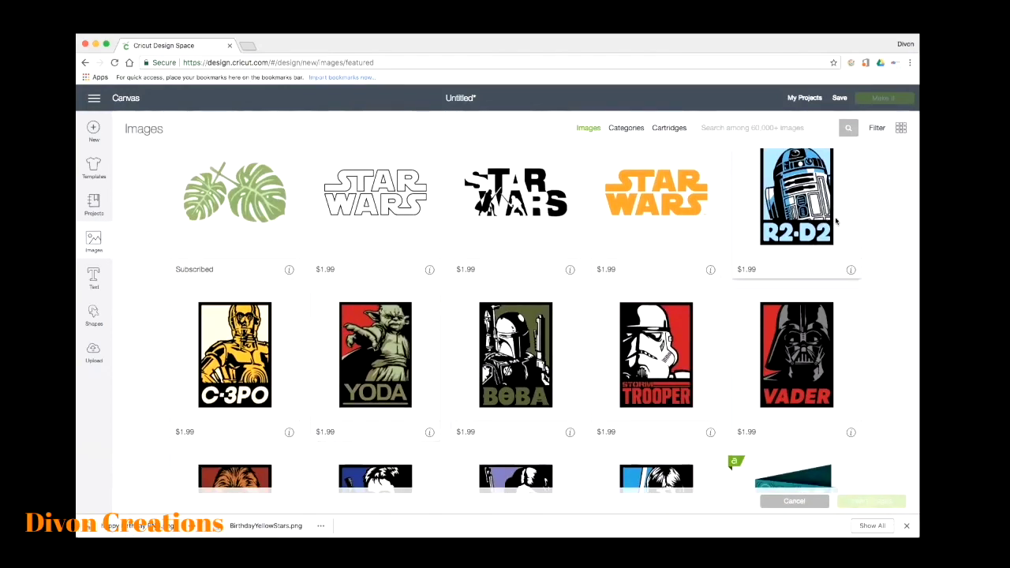
scroll(272, 361, "down", 5)
left_click(272, 361)
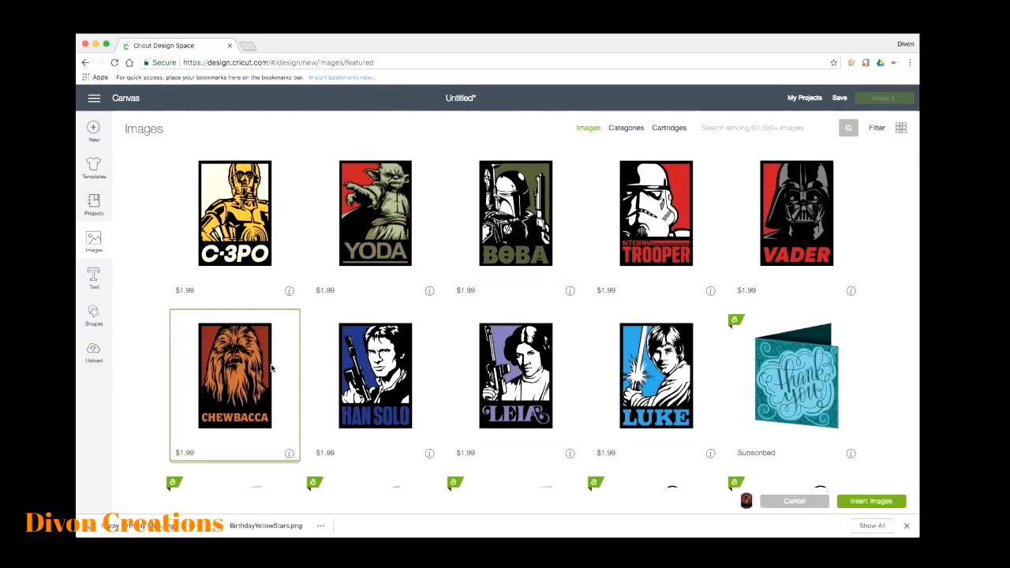
left_click(885, 503)
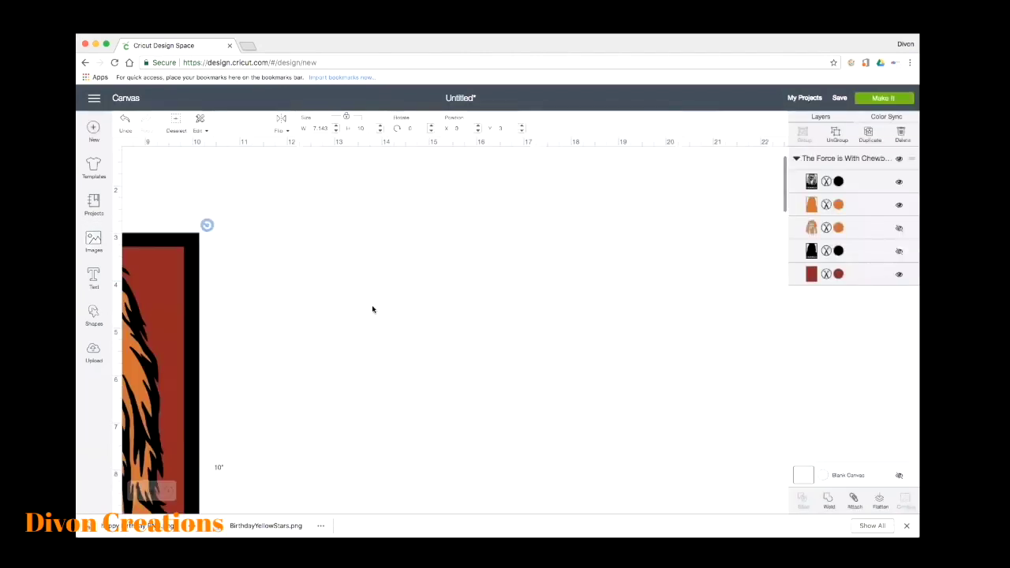
- Pull the Chewbacca group fully onto the canvas and move it near the middle, at X 20.57, Y 1.268
left_click_drag(200, 315, 480, 255)
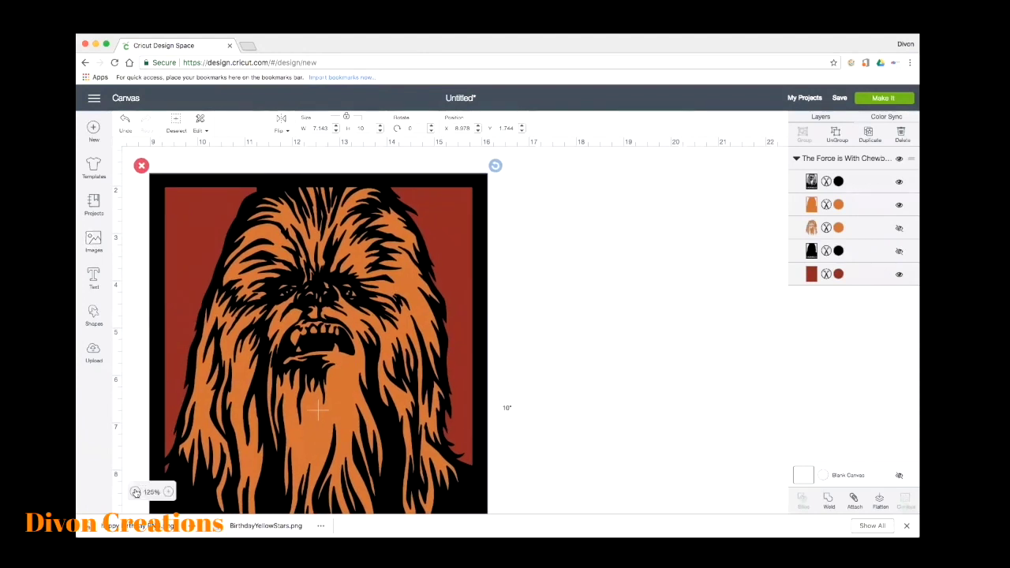
left_click(135, 491)
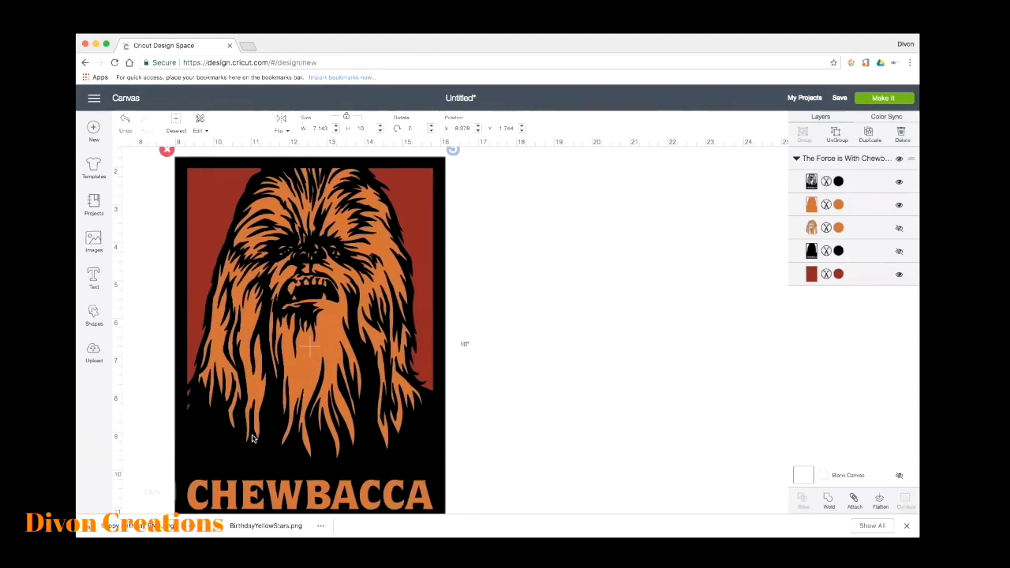
left_click_drag(213, 423, 332, 429)
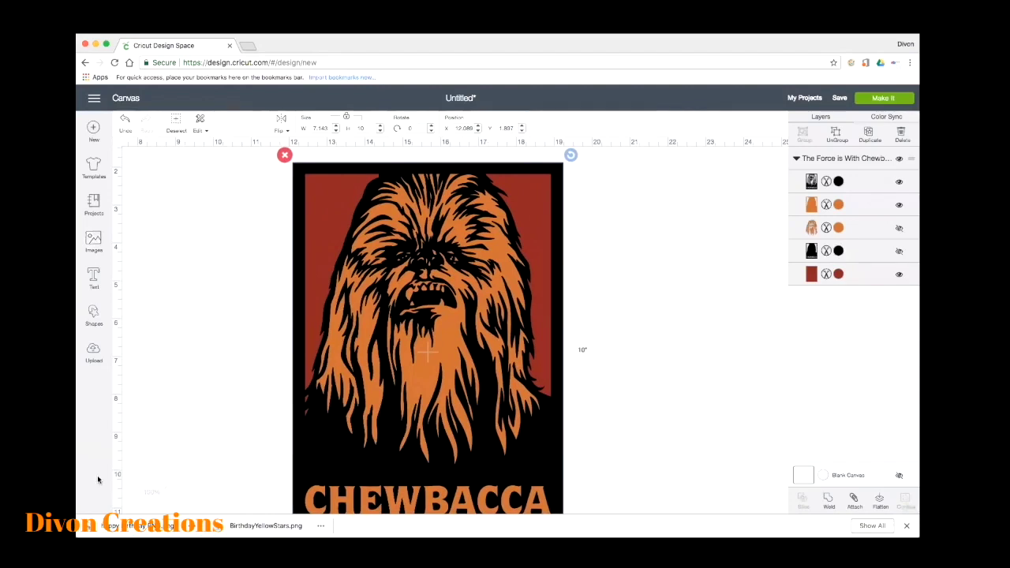
left_click(134, 492)
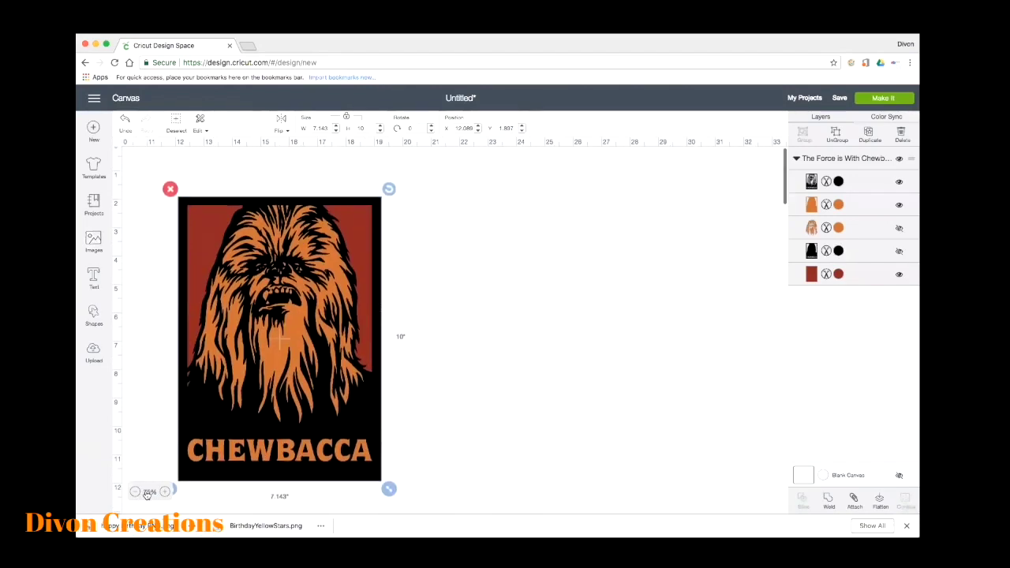
scroll(631, 410, "right", 2)
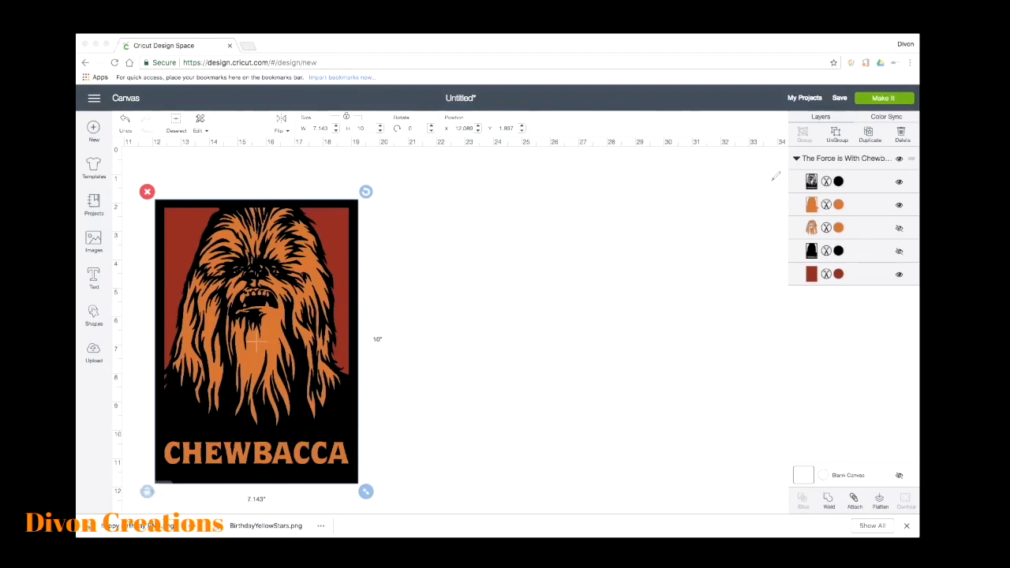
mouse_move(772, 185)
left_mouse_down()
mouse_move(807, 186)
mouse_move(794, 205)
mouse_move(815, 219)
mouse_move(790, 272)
mouse_move(818, 271)
left_mouse_up()
mouse_move(899, 224)
left_mouse_down()
mouse_move(888, 236)
mouse_move(904, 258)
mouse_move(909, 225)
left_mouse_up()
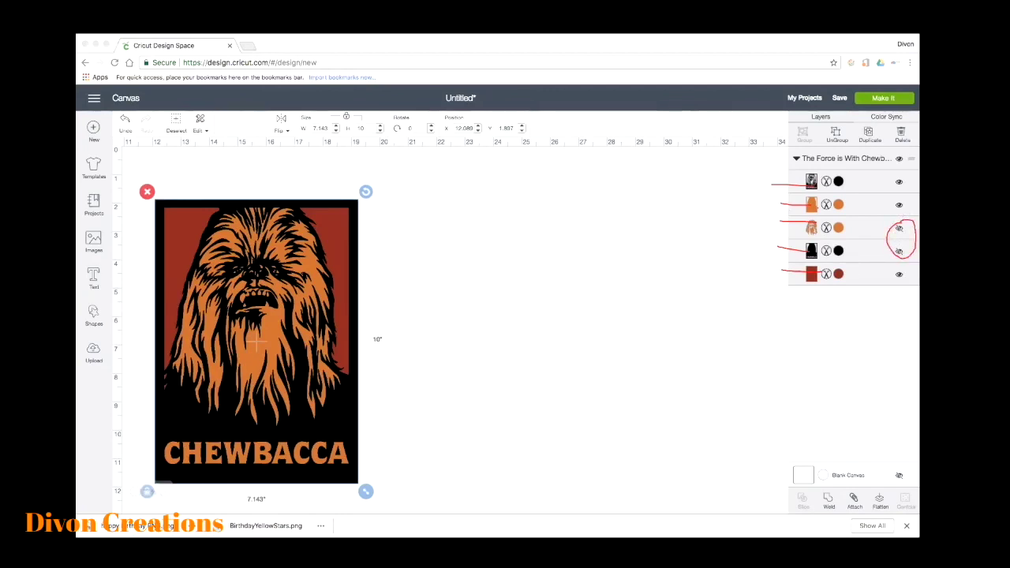
key("Escape")
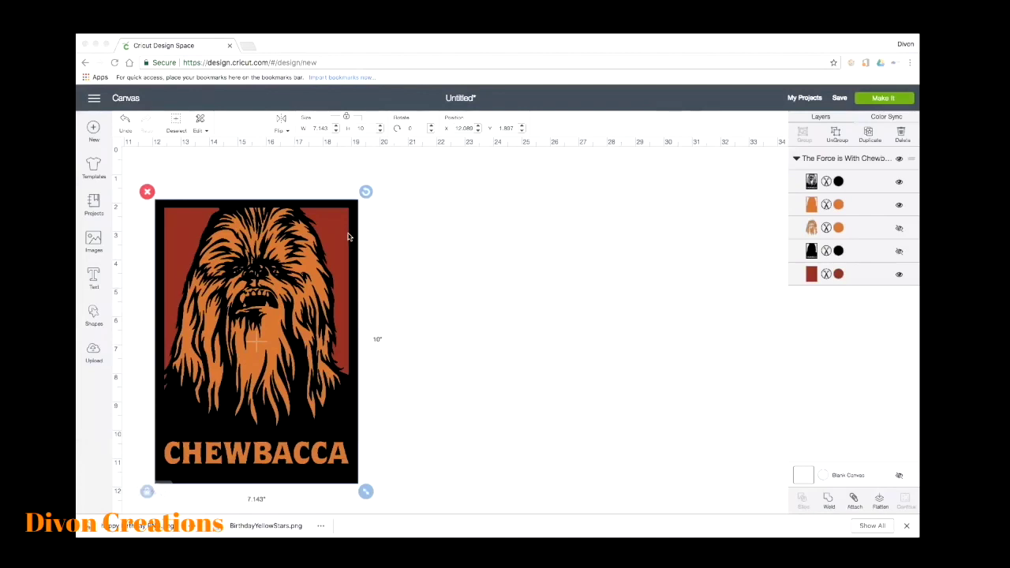
left_click_drag(359, 222, 597, 209)
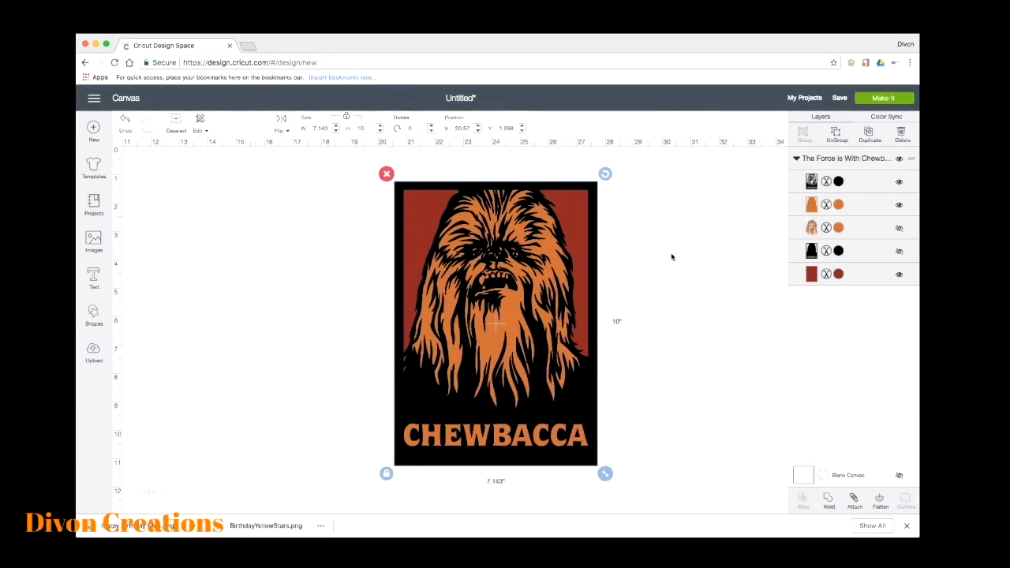
- Ungroup the Chewbacca image and drag the black-and-white, orange, red and detailed layers apart
left_click(836, 139)
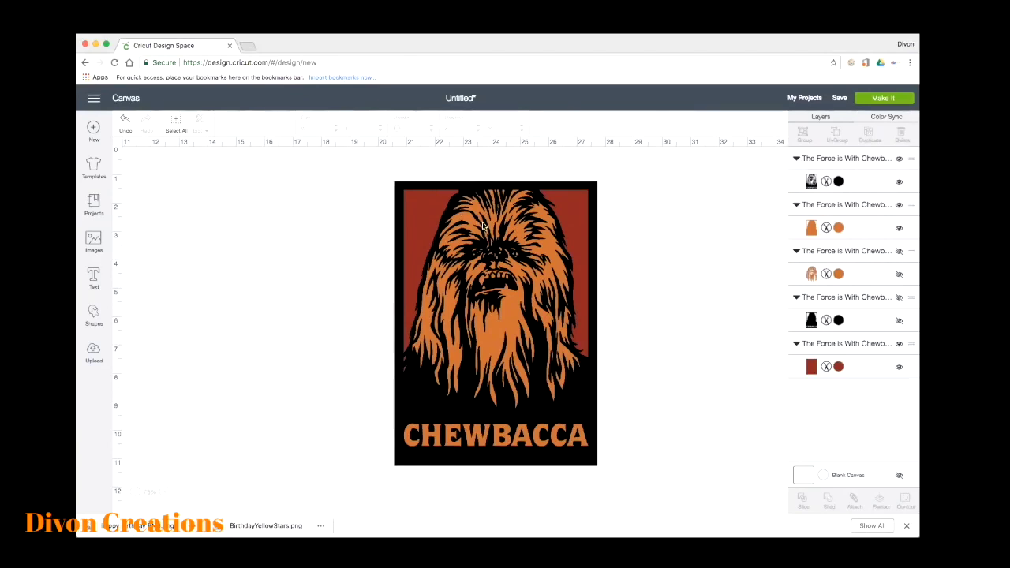
left_click_drag(483, 226, 247, 225)
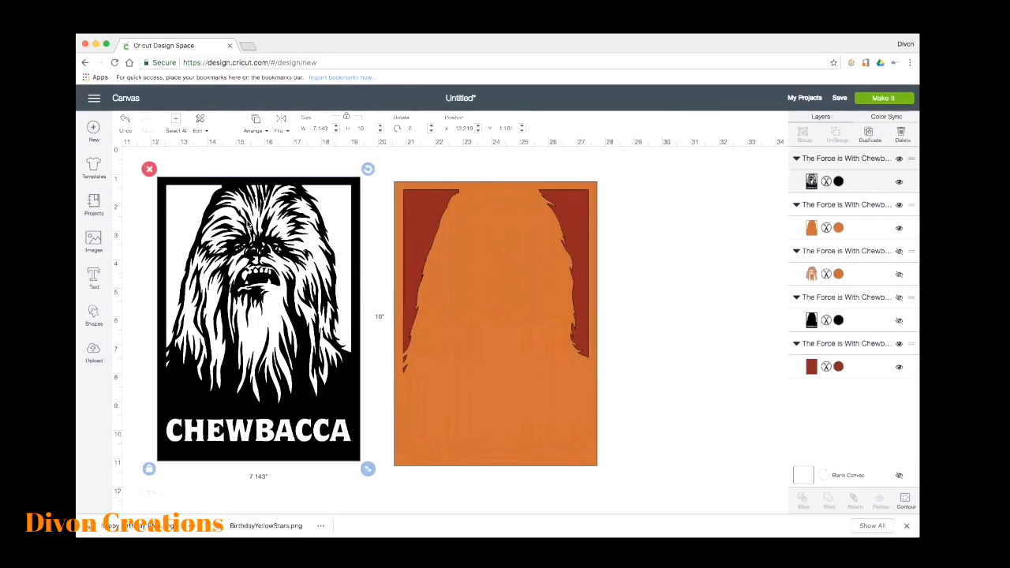
left_click_drag(425, 273, 660, 279)
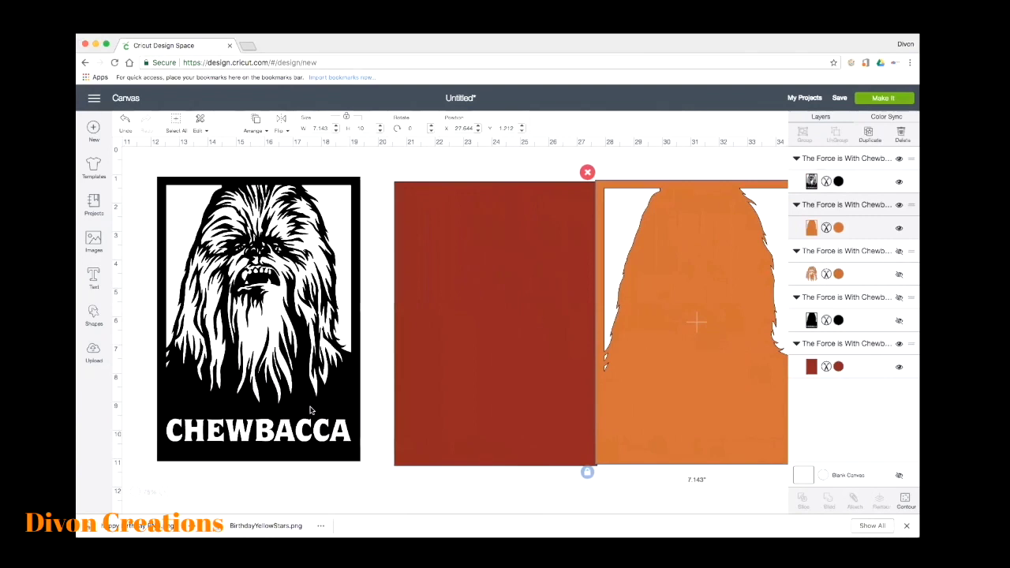
left_click(138, 493)
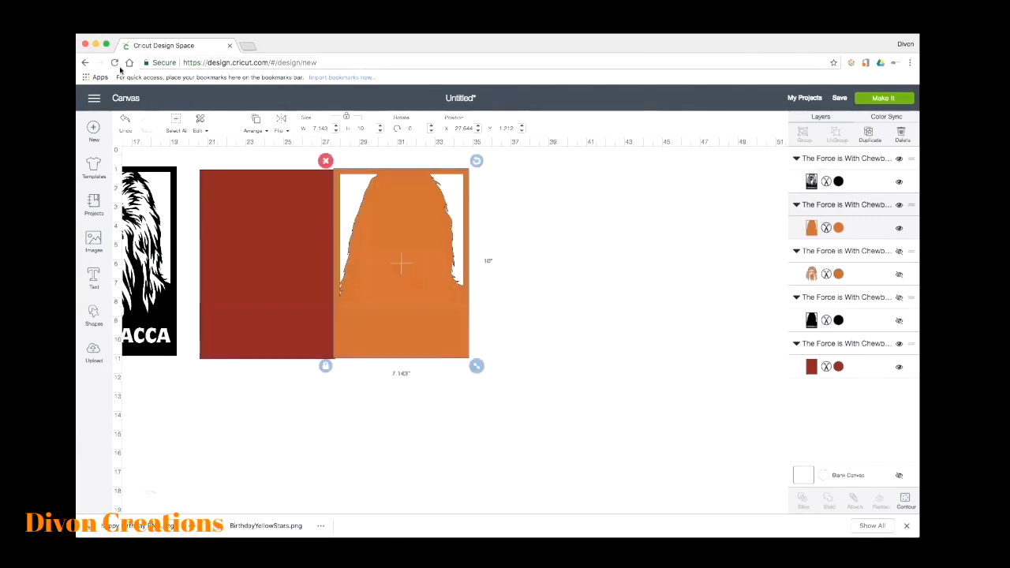
left_click(105, 44)
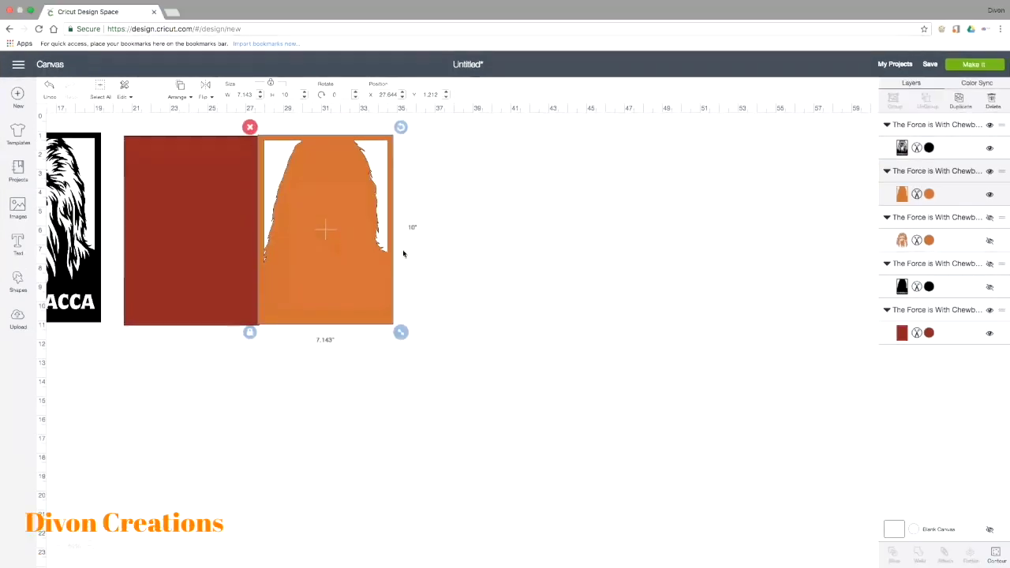
left_click_drag(403, 253, 734, 241)
left_click_drag(260, 276, 565, 279)
left_click_drag(84, 263, 397, 270)
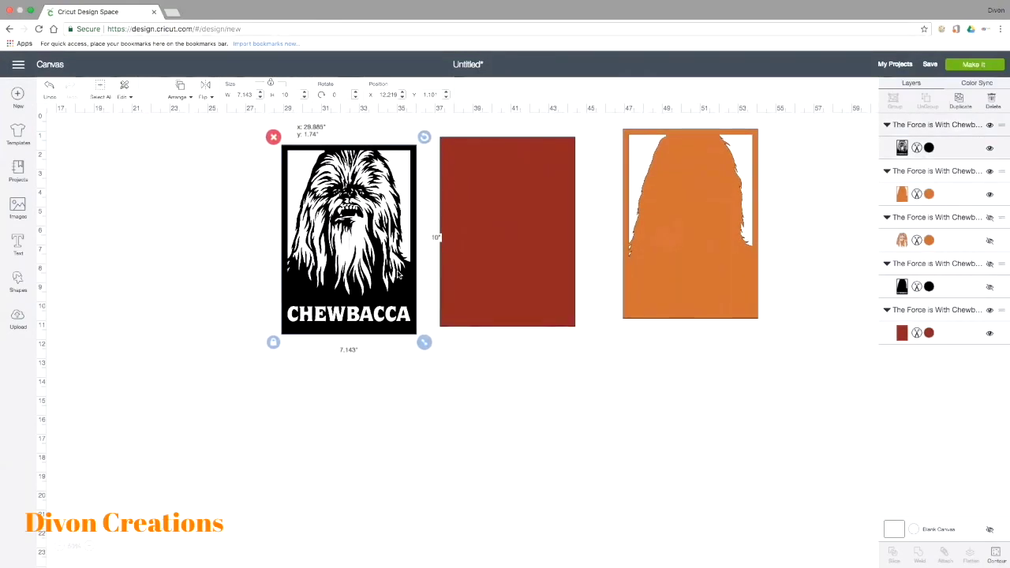
- Show the hidden orange face and black frame layers and tidy all five into a row
left_click(990, 219)
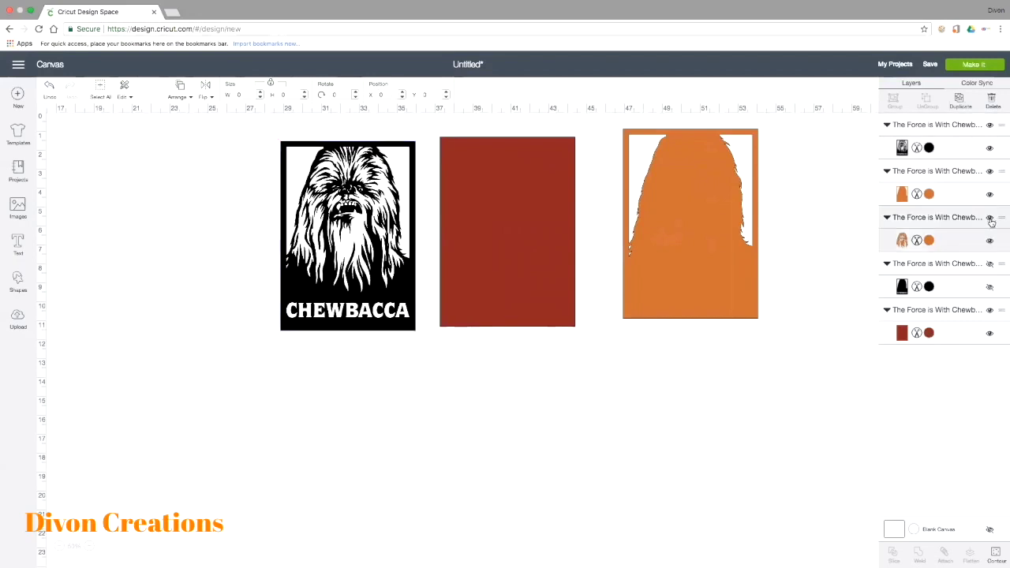
left_click(989, 286)
left_click_drag(199, 251, 307, 462)
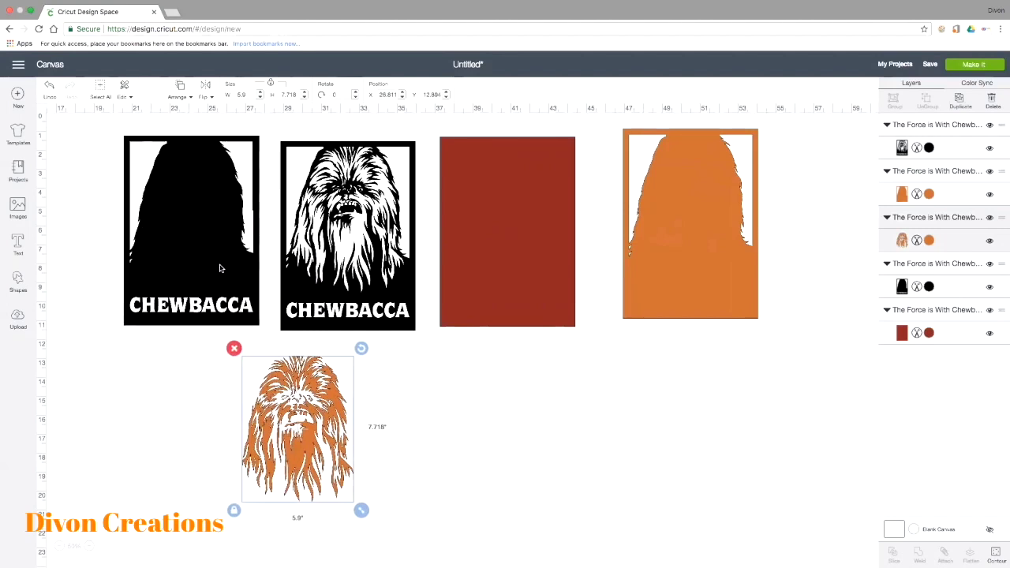
left_click_drag(218, 268, 195, 272)
left_click_drag(409, 278, 391, 279)
left_click_drag(530, 282, 508, 285)
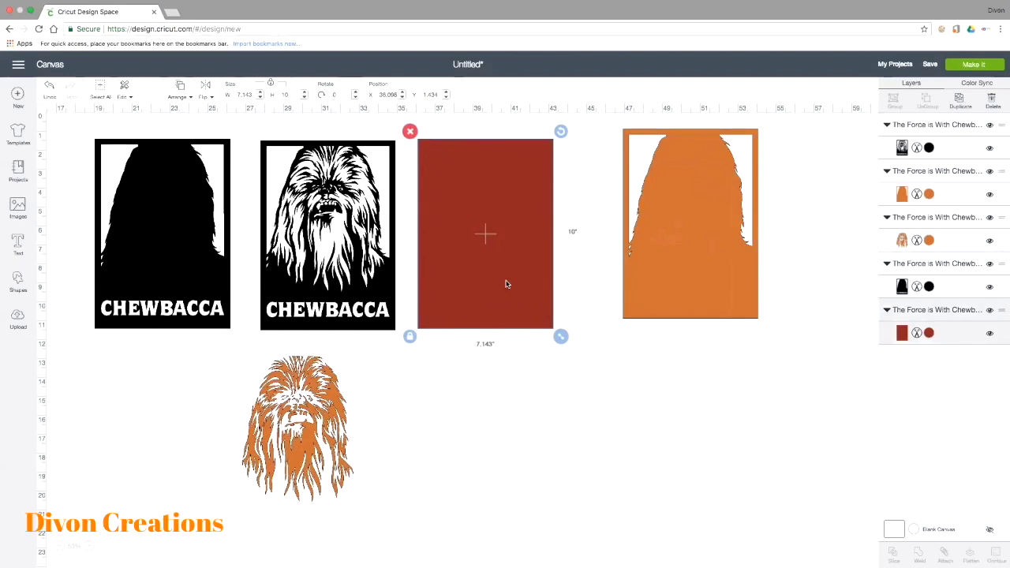
- Shift the orange layer left and down and nudge the red rectangle left to close the gaps
left_click_drag(706, 313, 656, 323)
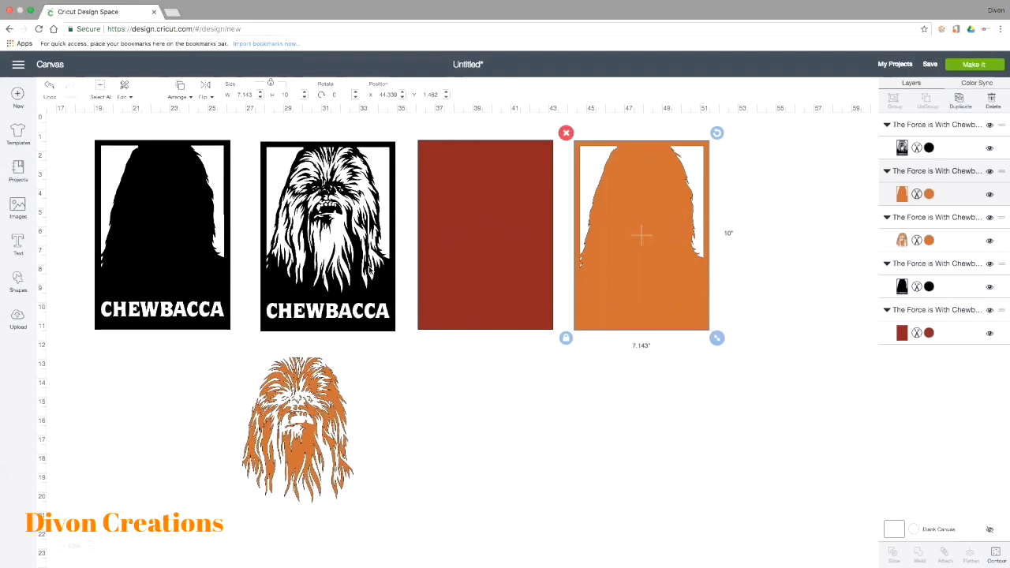
scroll(314, 374, "down", 1)
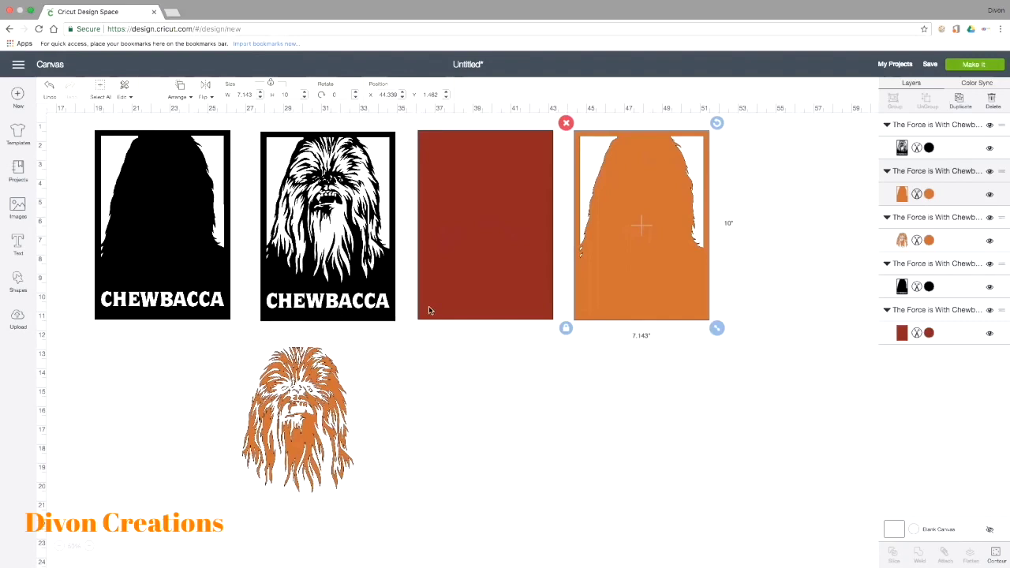
left_click_drag(428, 309, 415, 314)
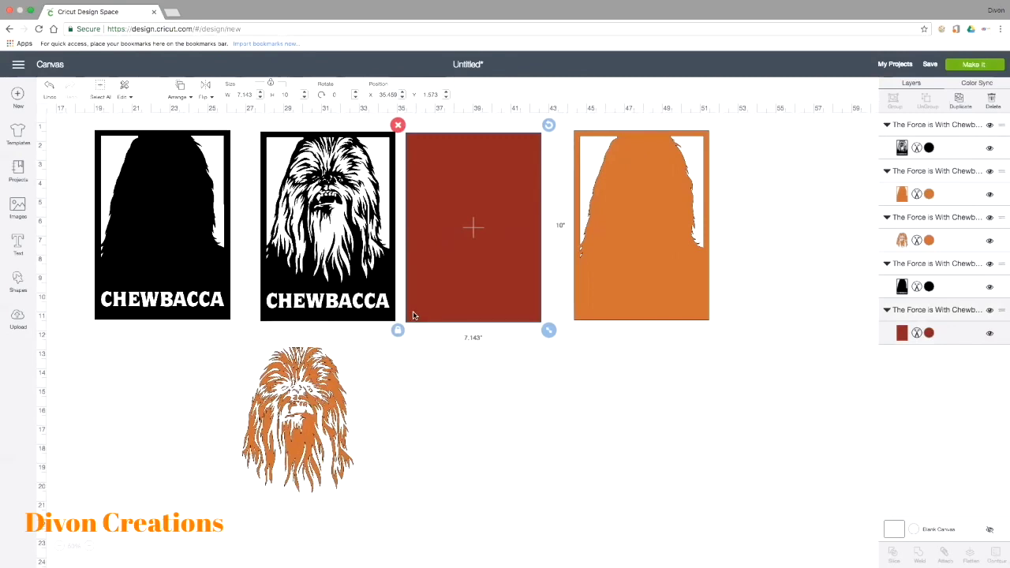
- Stack the orange silhouette, detailed black design and orange head onto the red rectangle
scroll(468, 226, "right", 2)
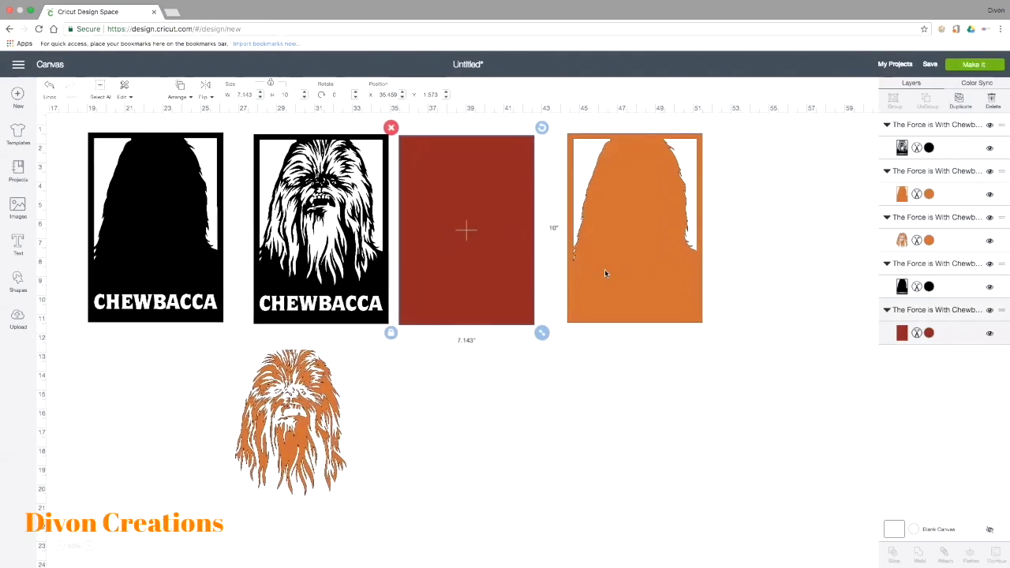
left_click_drag(604, 274, 435, 277)
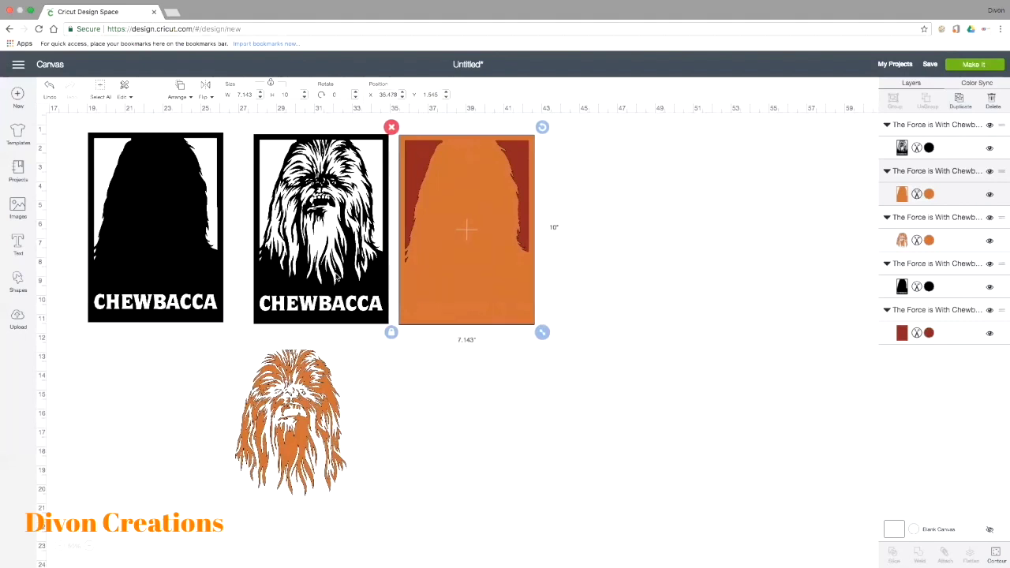
left_click_drag(337, 279, 482, 278)
left_click_drag(298, 432, 289, 396)
left_click_drag(249, 341, 178, 237)
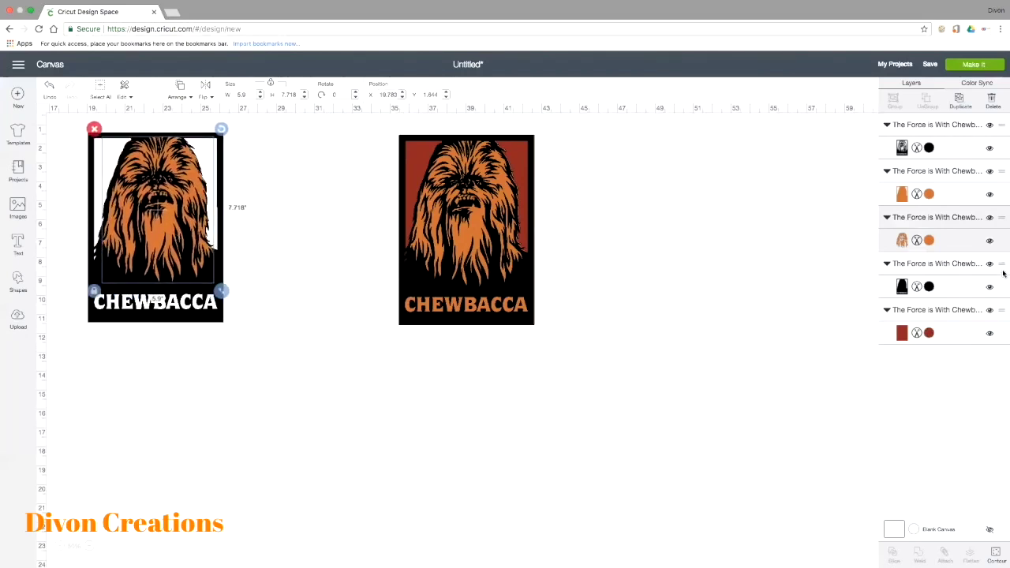
- Hide the orange hair layer and the black silhouette layer
left_click(990, 196)
left_click(990, 196)
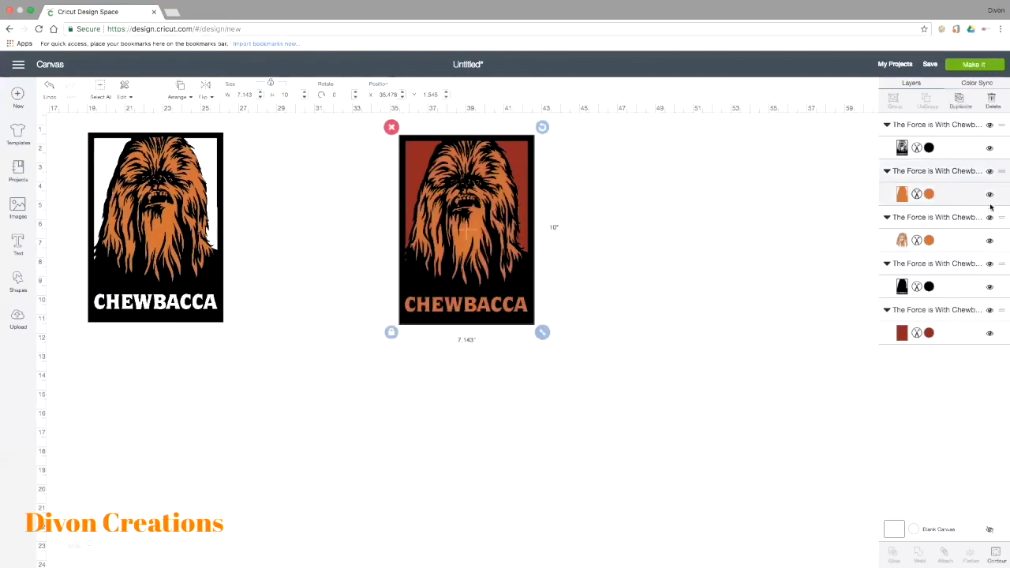
left_click(989, 241)
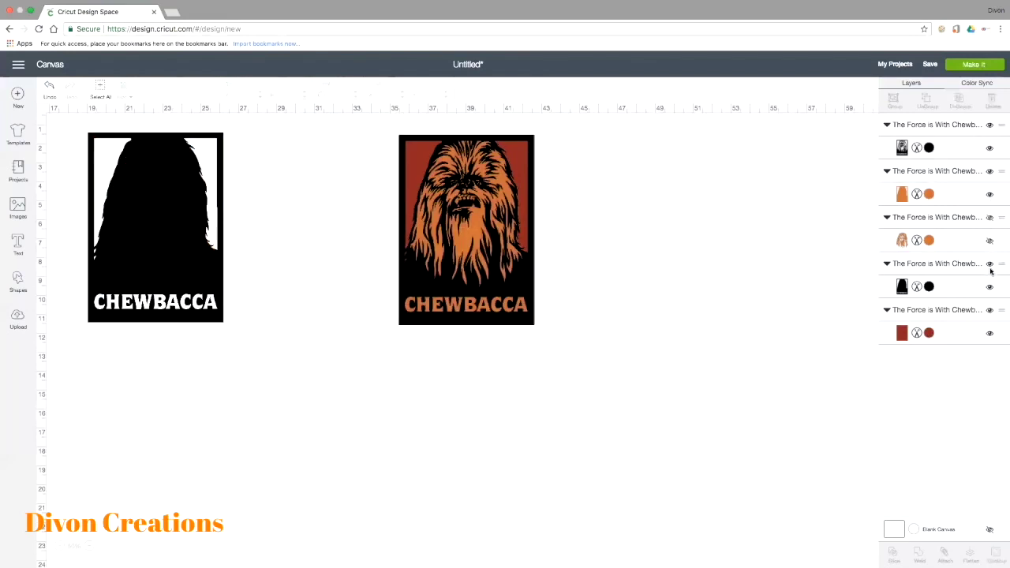
left_click(990, 287)
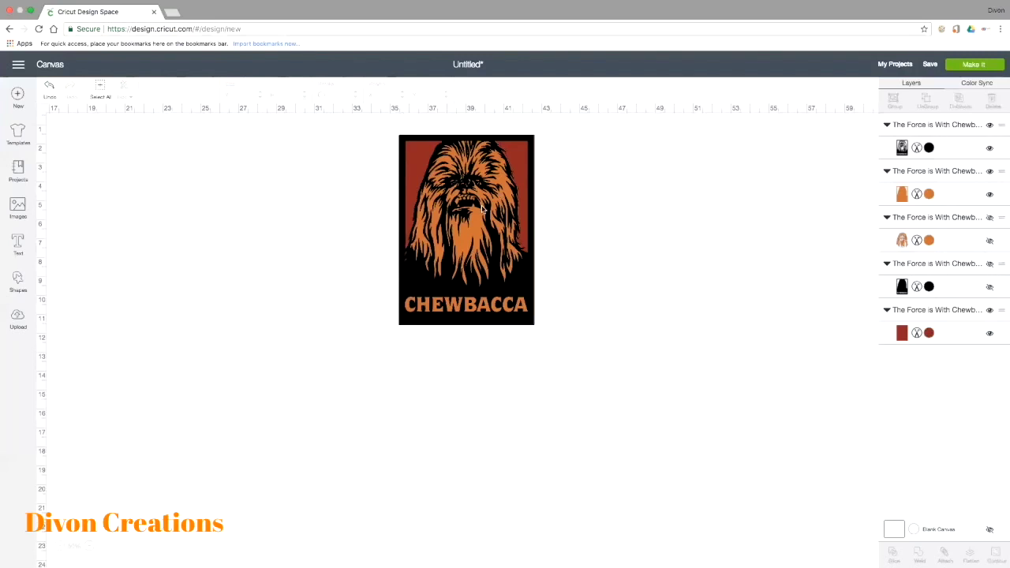
- Select all the Chewbacca layers and align them to Center as one 7.143 × 10 stack
left_click_drag(482, 207, 452, 213)
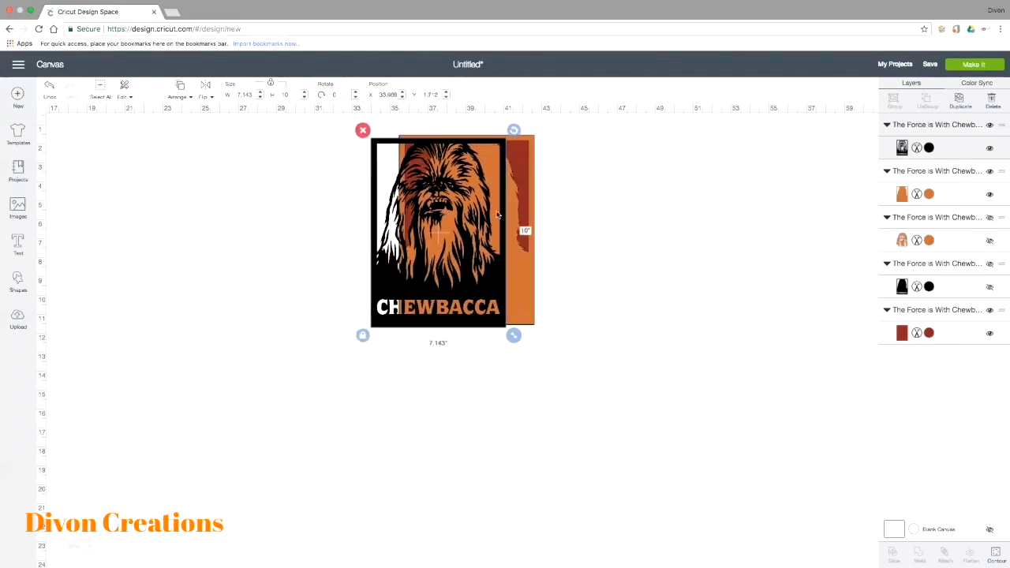
left_click_drag(522, 268, 550, 273)
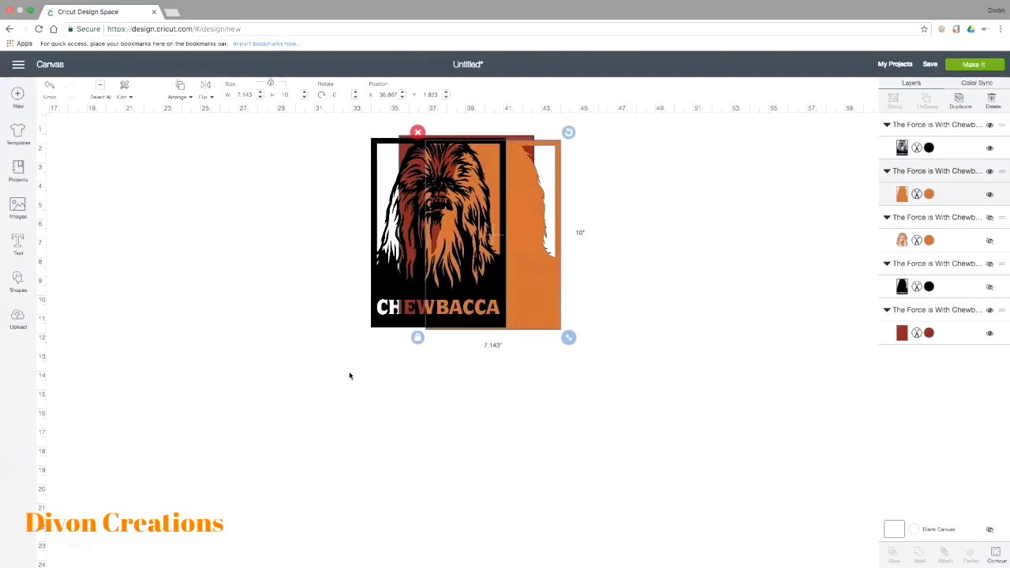
left_click_drag(314, 377, 670, 117)
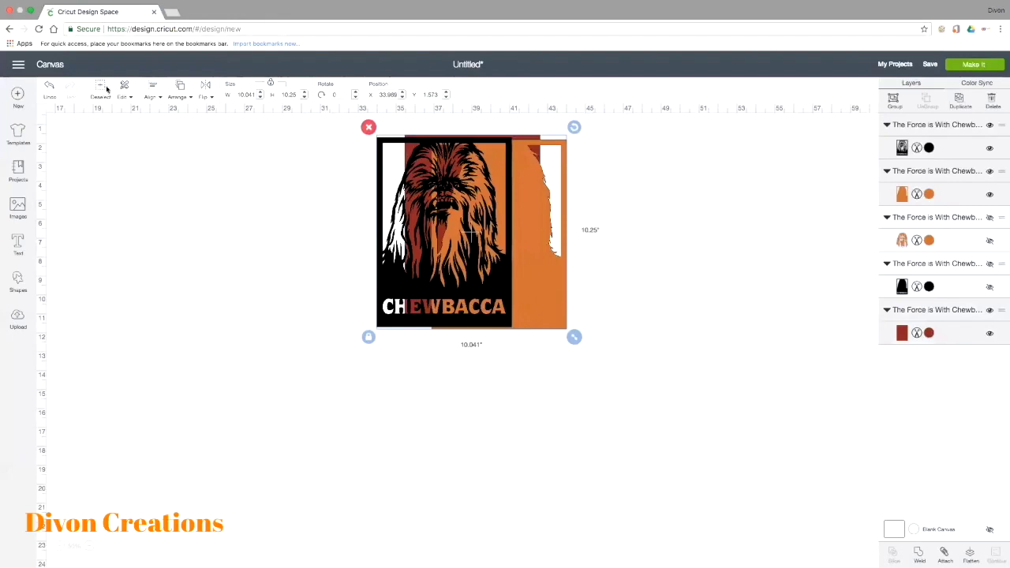
left_click(157, 98)
left_click(158, 206)
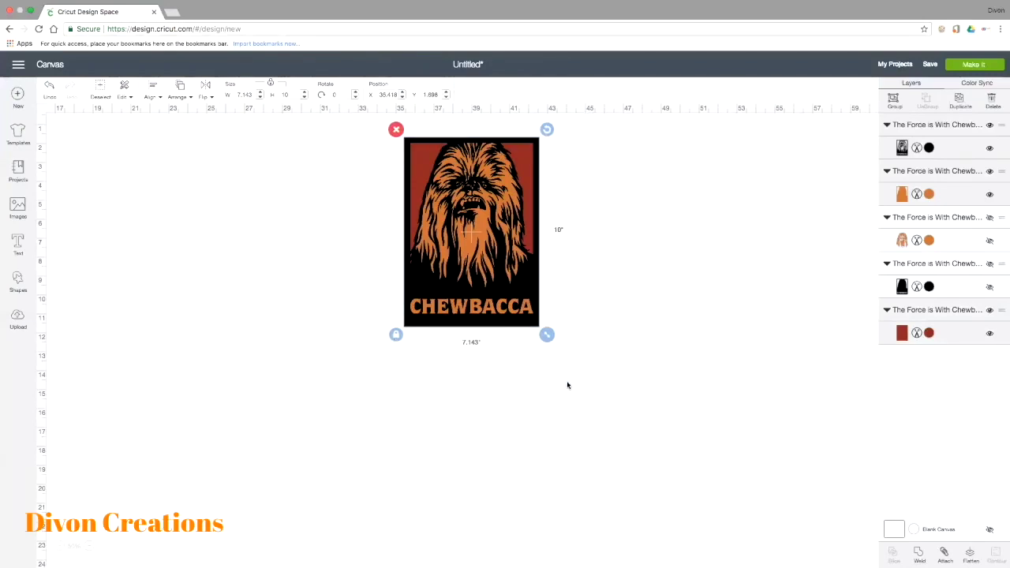
left_click(30, 10)
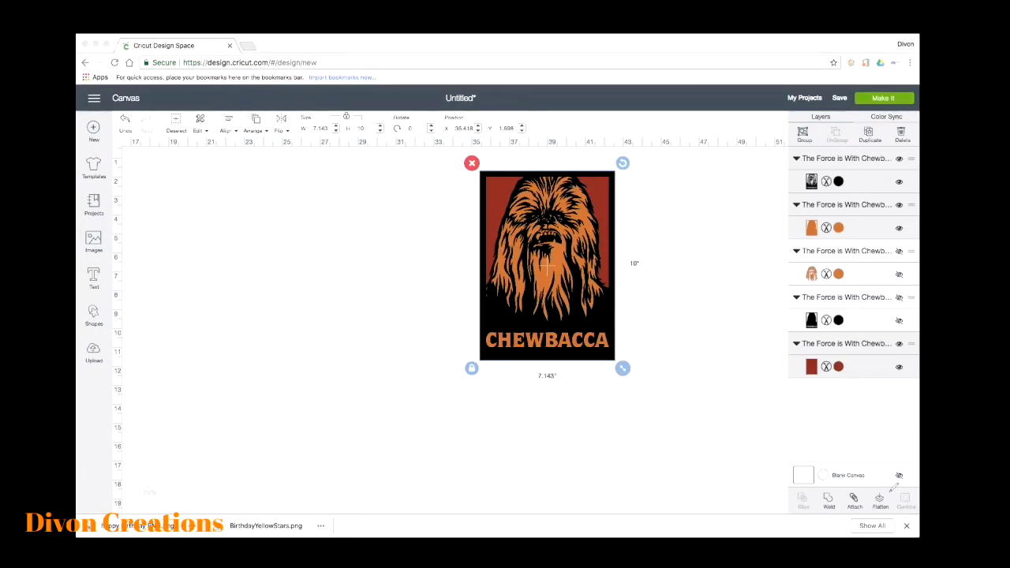
- Flatten the selected Chewbacca layers into one printable image
mouse_move(880, 483)
left_mouse_down()
mouse_move(867, 511)
mouse_move(893, 513)
mouse_move(882, 488)
left_mouse_up()
left_click(879, 502)
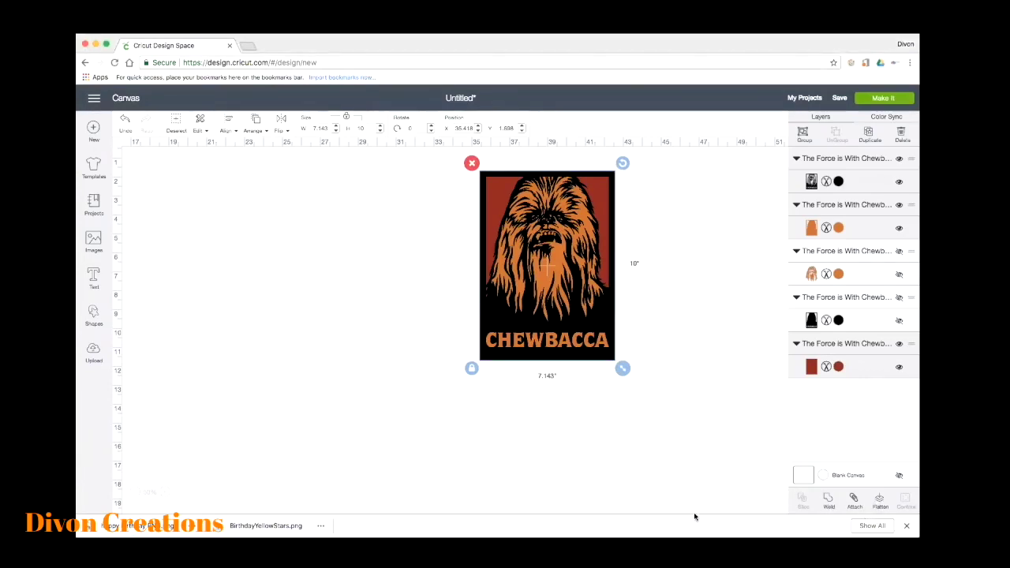
left_click(879, 504)
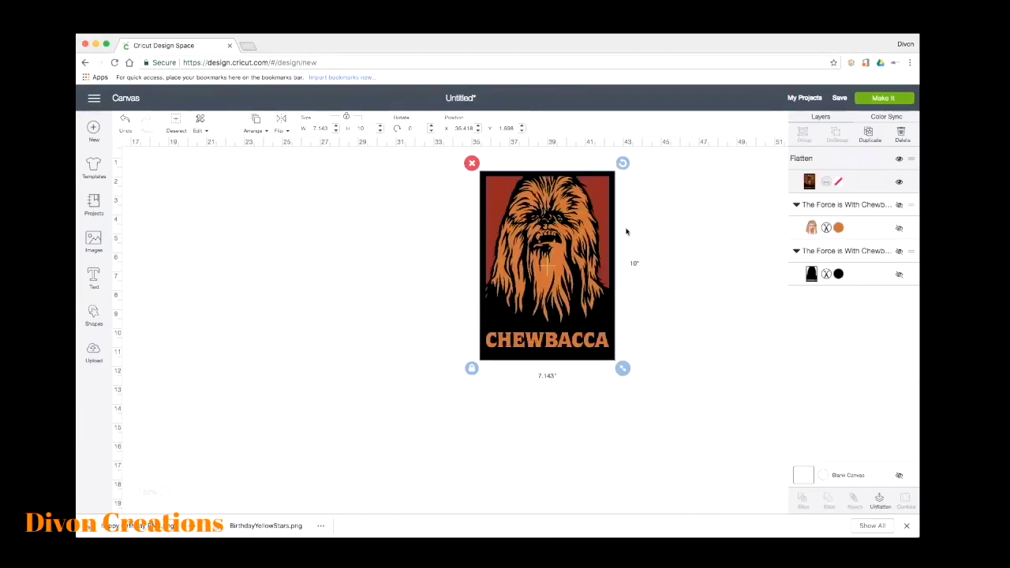
- Move the flattened Chewbacca image up and to the left on the canvas
left_click_drag(560, 221, 516, 257)
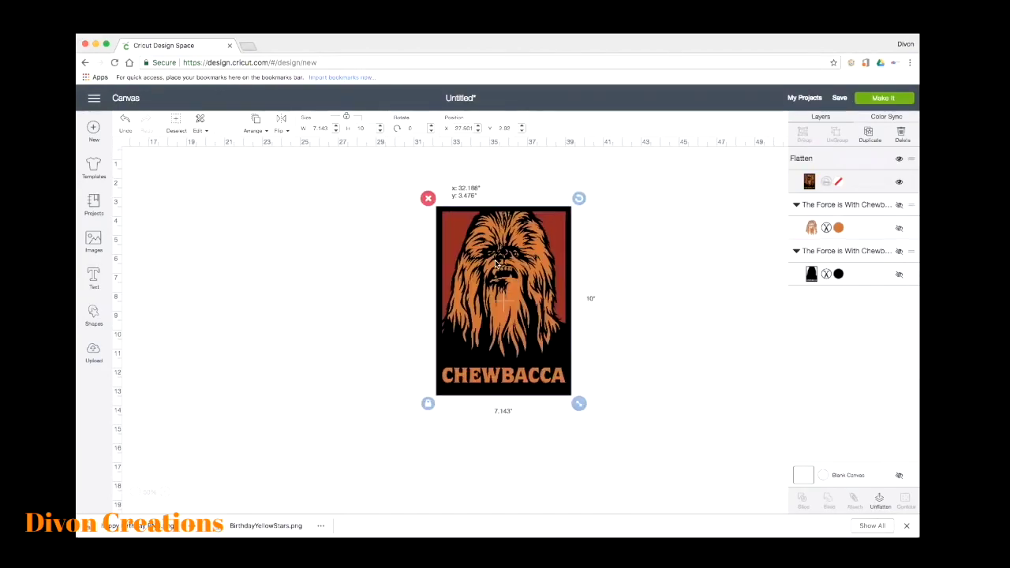
left_click_drag(463, 231, 437, 223)
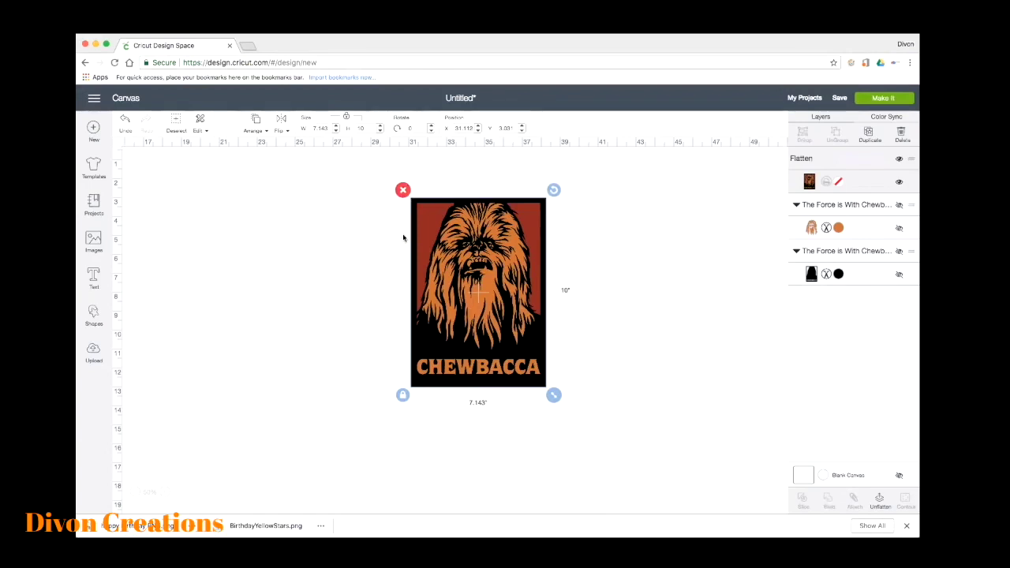
left_click_drag(402, 233, 645, 334)
left_click_drag(463, 323, 418, 305)
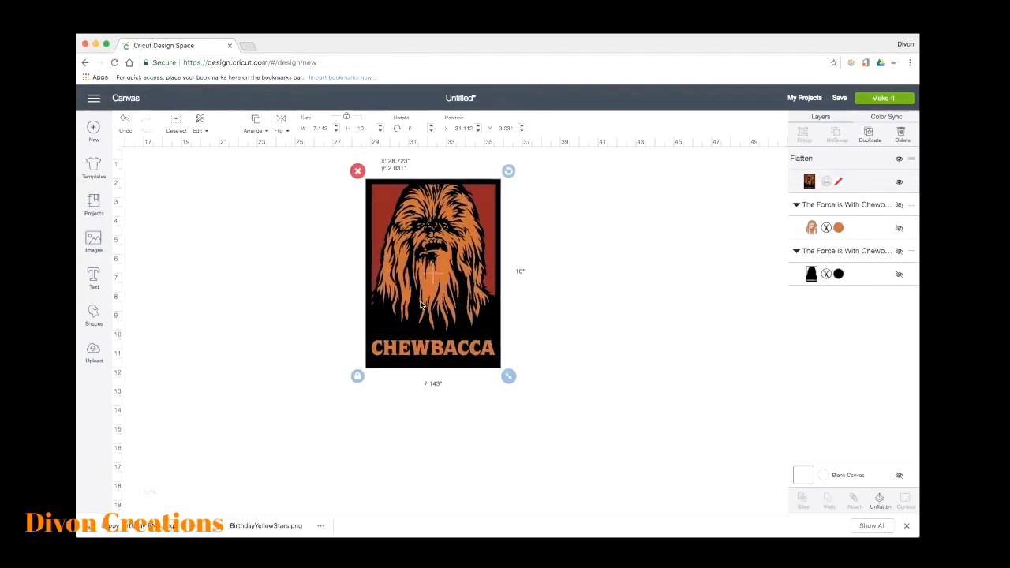
left_click_drag(508, 377, 409, 237)
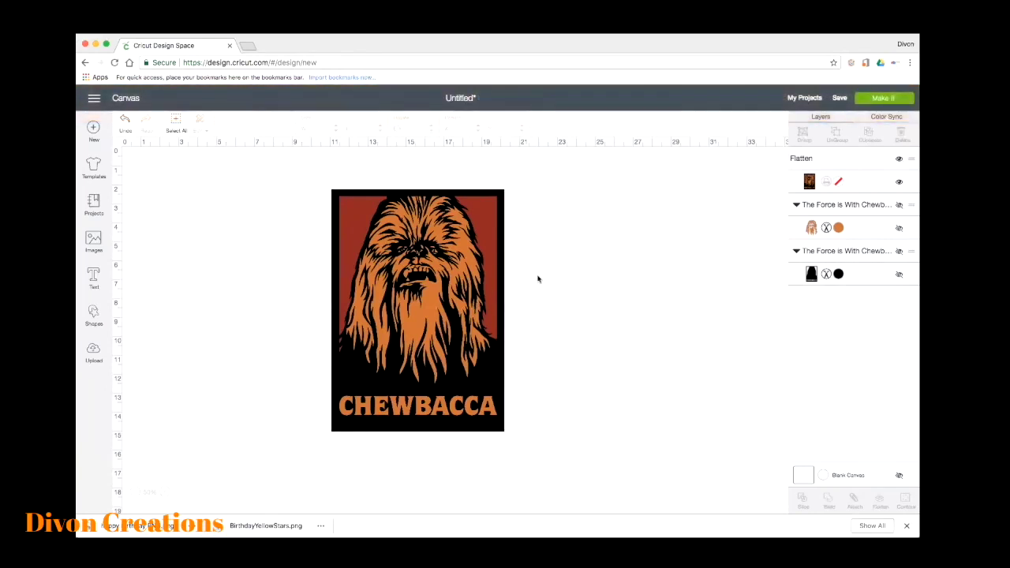
- Check Make It's Image Too Large warning, then resize the Chewbacca image to 6.746 × 9.444
left_click(879, 98)
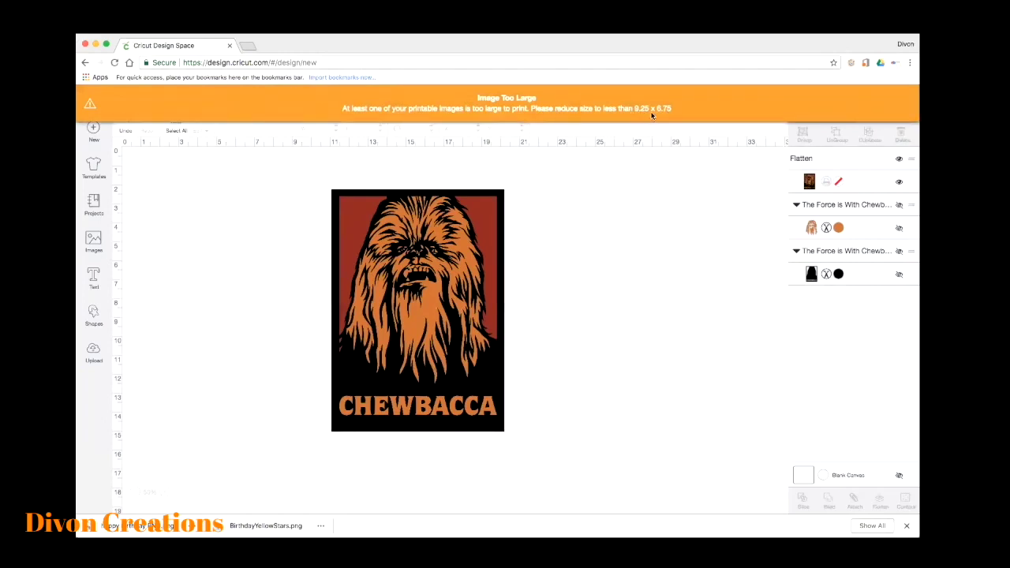
left_click_drag(498, 208, 526, 192)
left_click(552, 198)
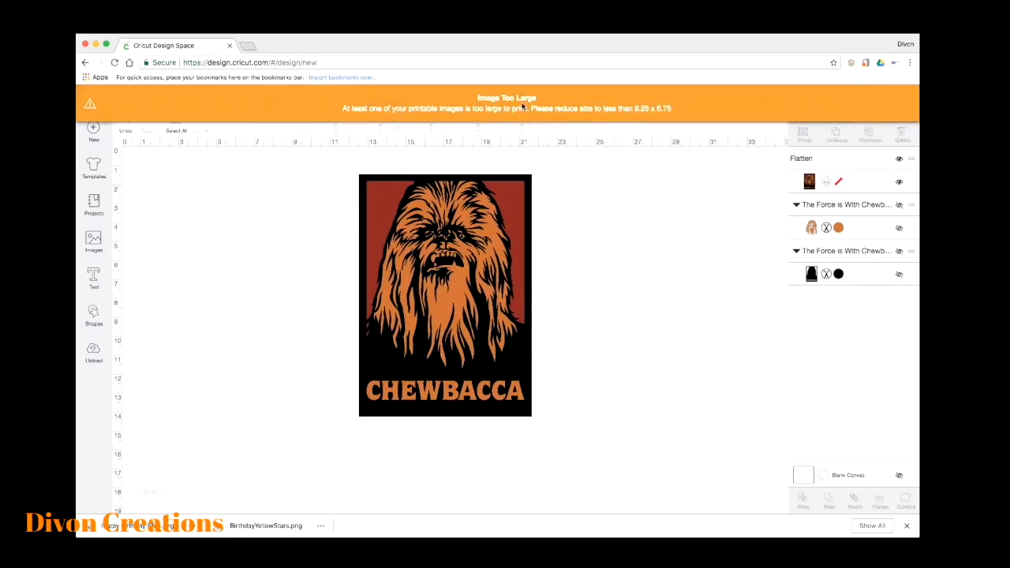
left_click(517, 396)
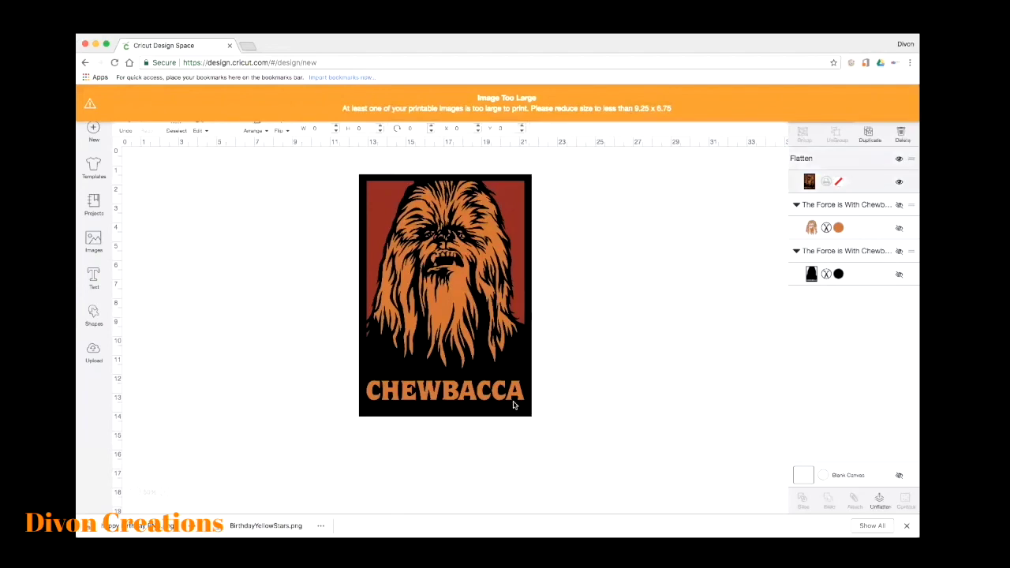
left_click_drag(540, 425, 474, 365)
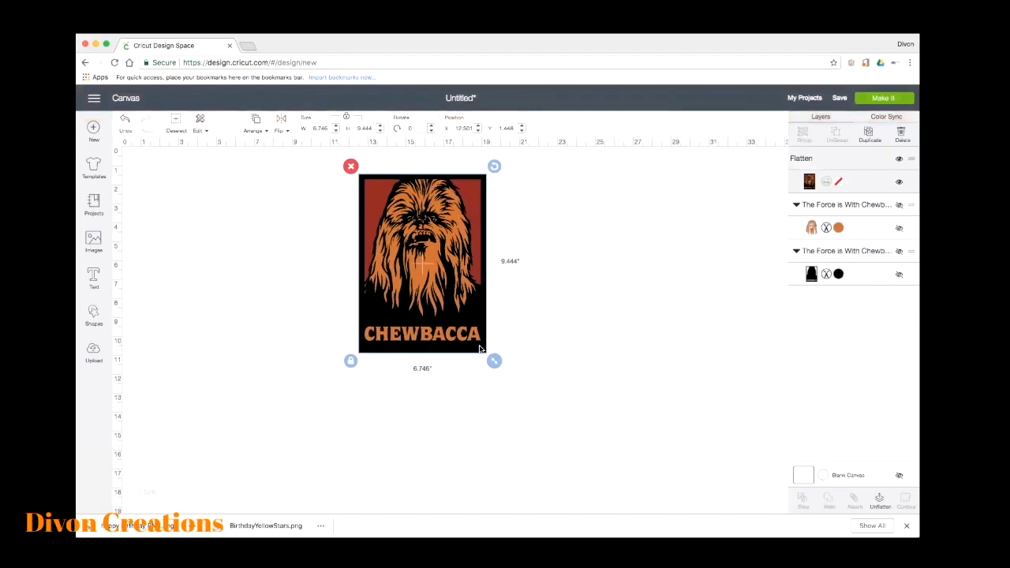
scroll(478, 351, "down", 1)
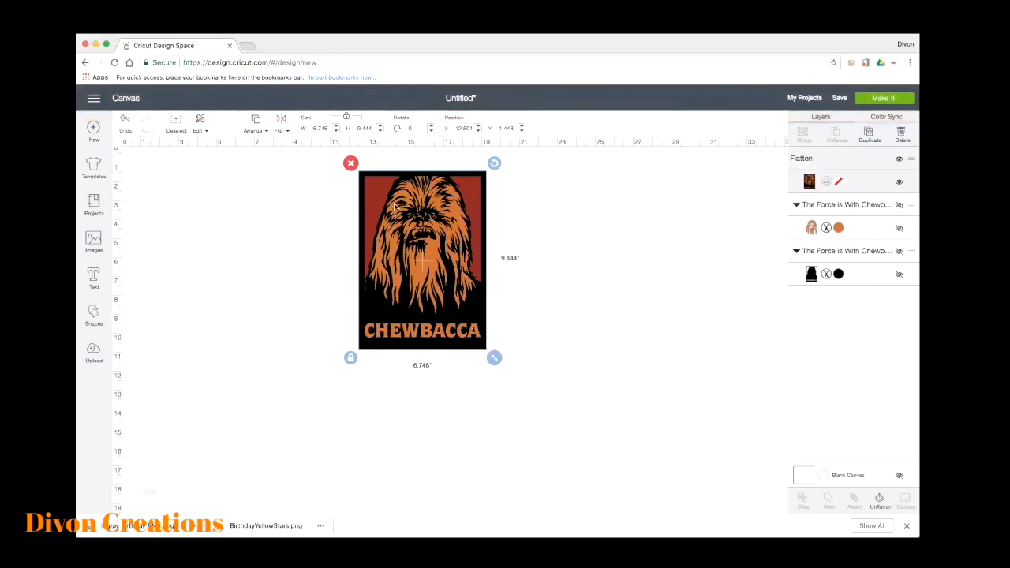
- Delete the flattened Chewbacca and both hidden layers, then browse the Images library
left_click_drag(396, 210, 660, 214)
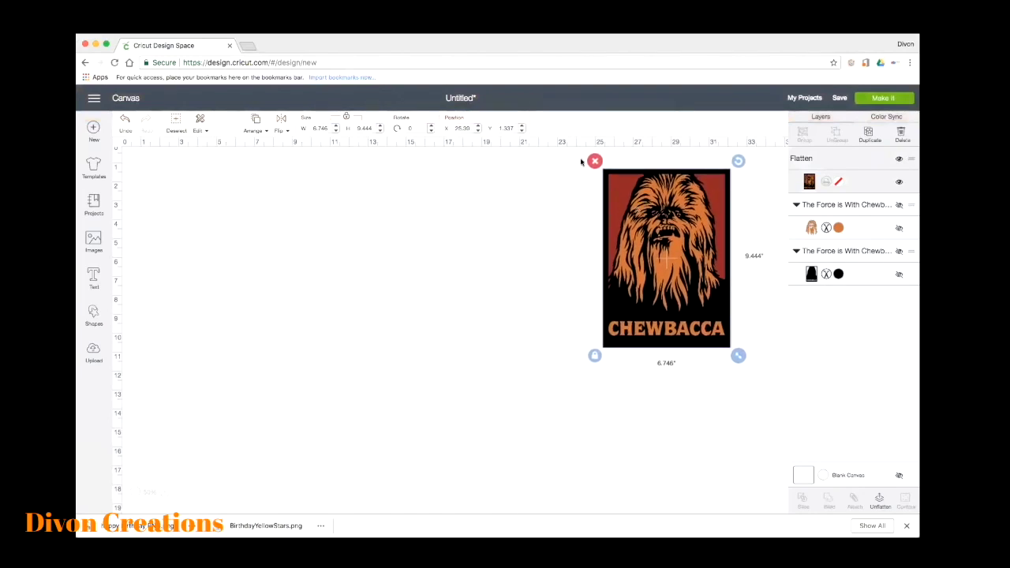
left_click(595, 161)
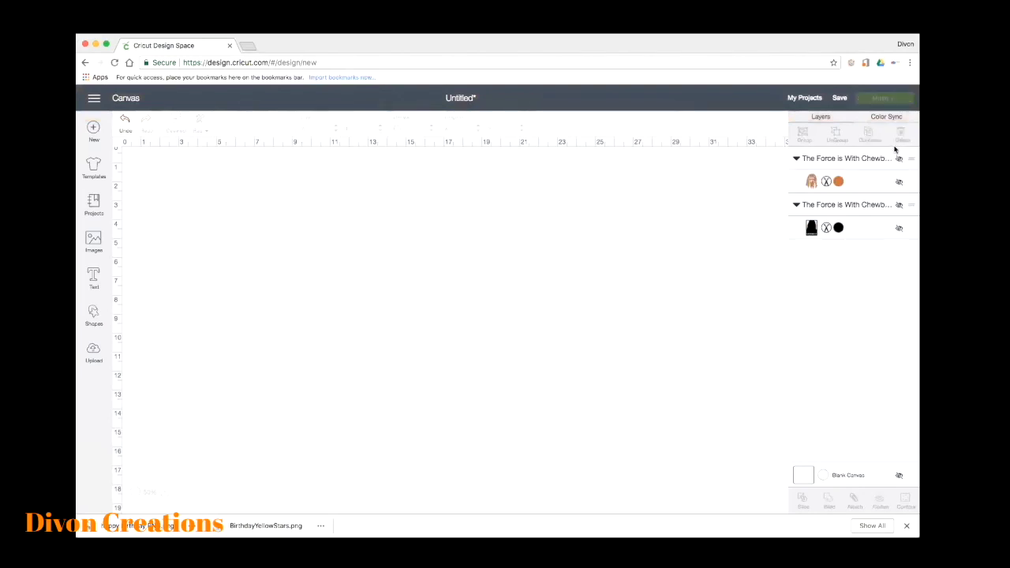
left_click(898, 181)
left_click(901, 138)
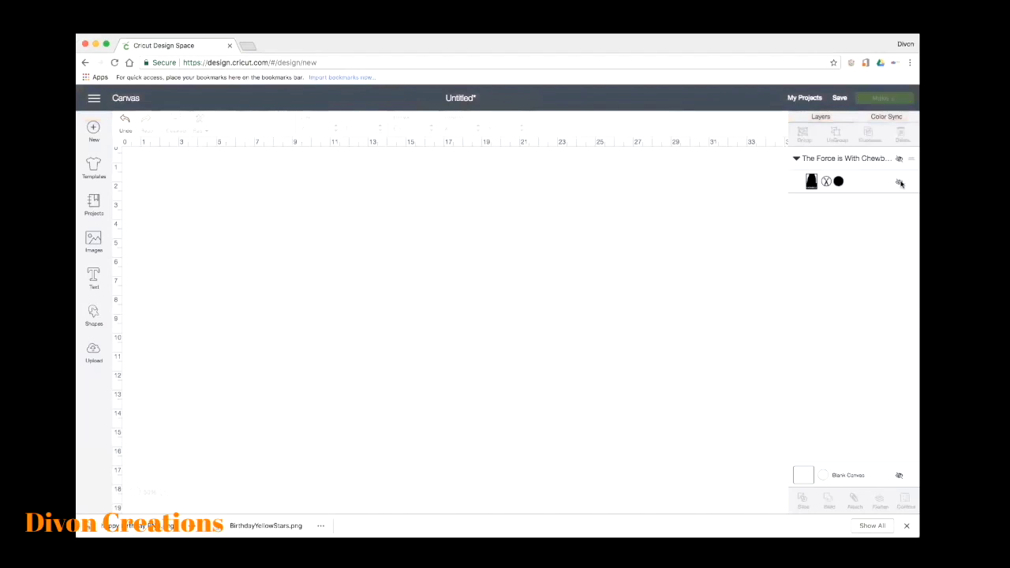
left_click(898, 181)
left_click(901, 138)
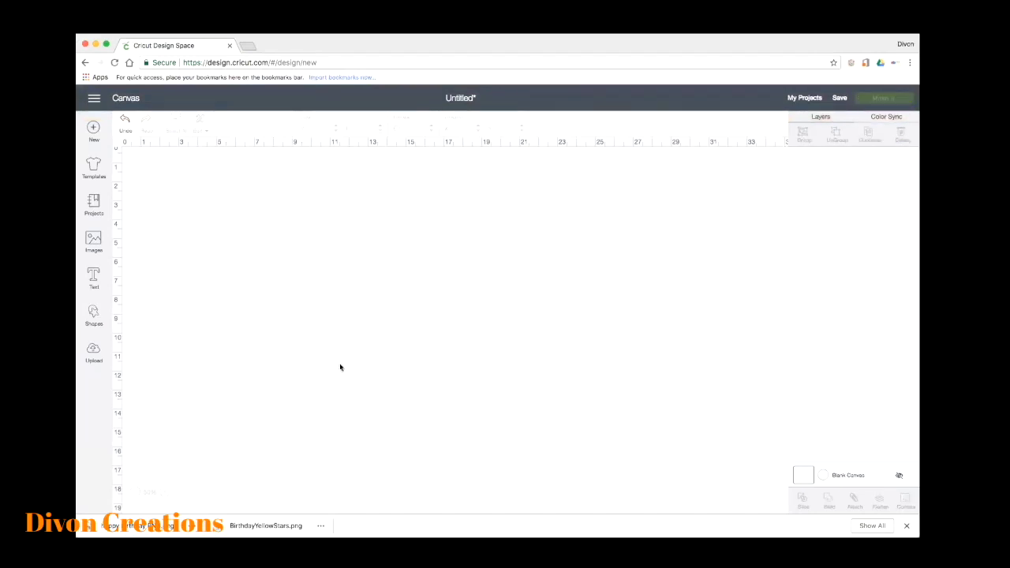
left_click(93, 243)
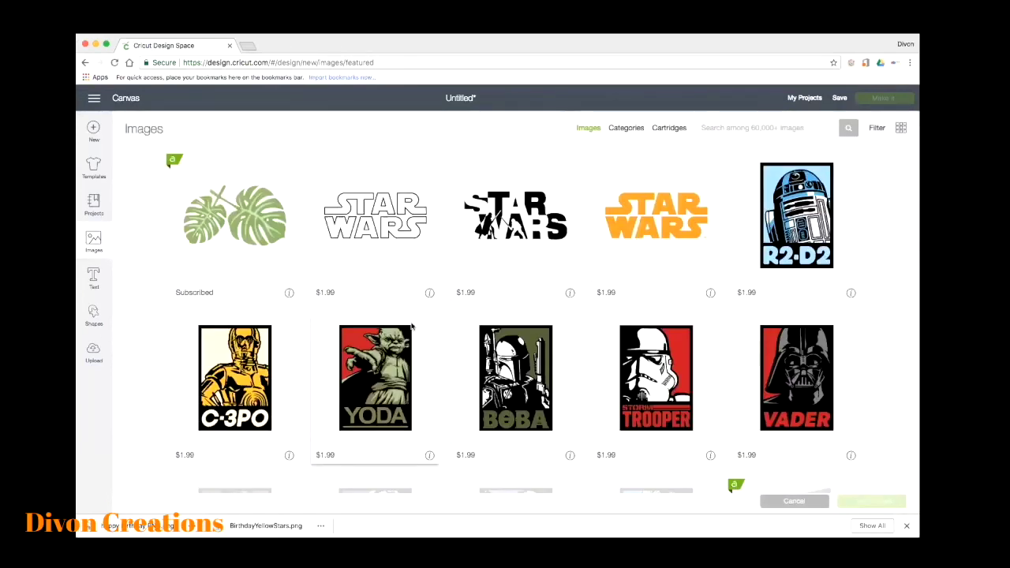
- View the Yoda image's details while browsing the Images library
left_click(428, 457)
scroll(478, 438, "down", 2)
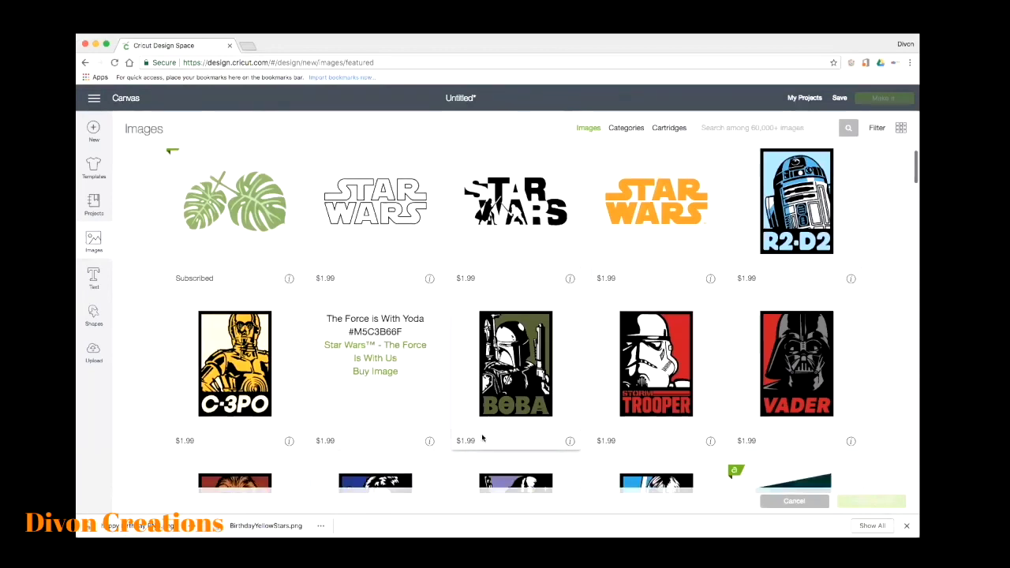
scroll(481, 438, "down", 3)
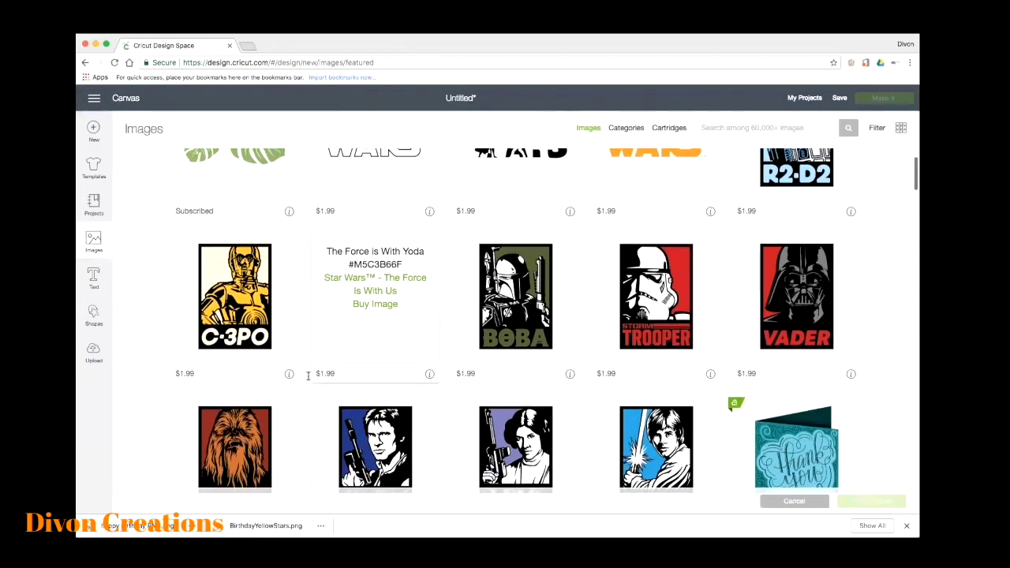
scroll(217, 377, "up", 3)
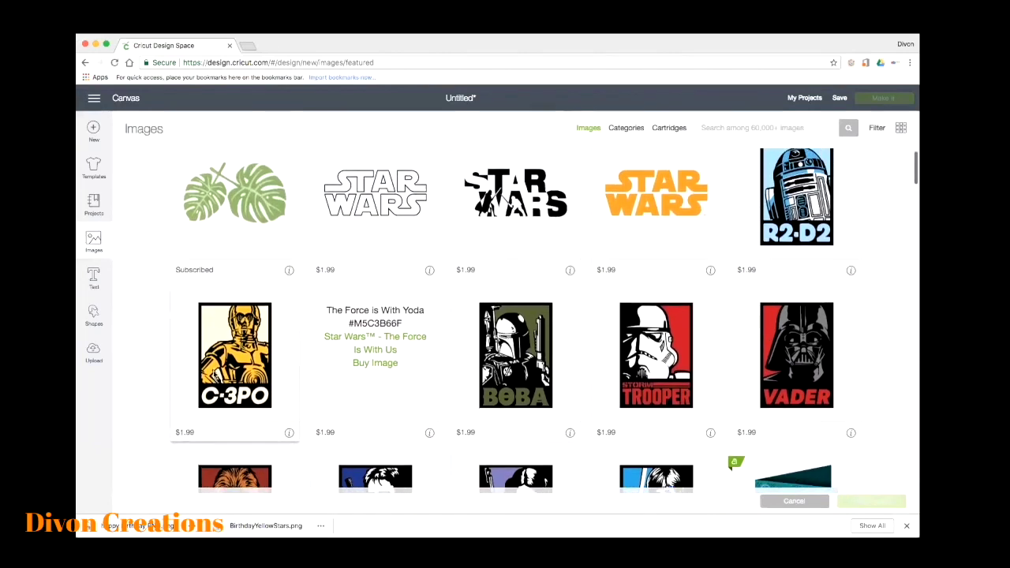
scroll(202, 289, "up", 1)
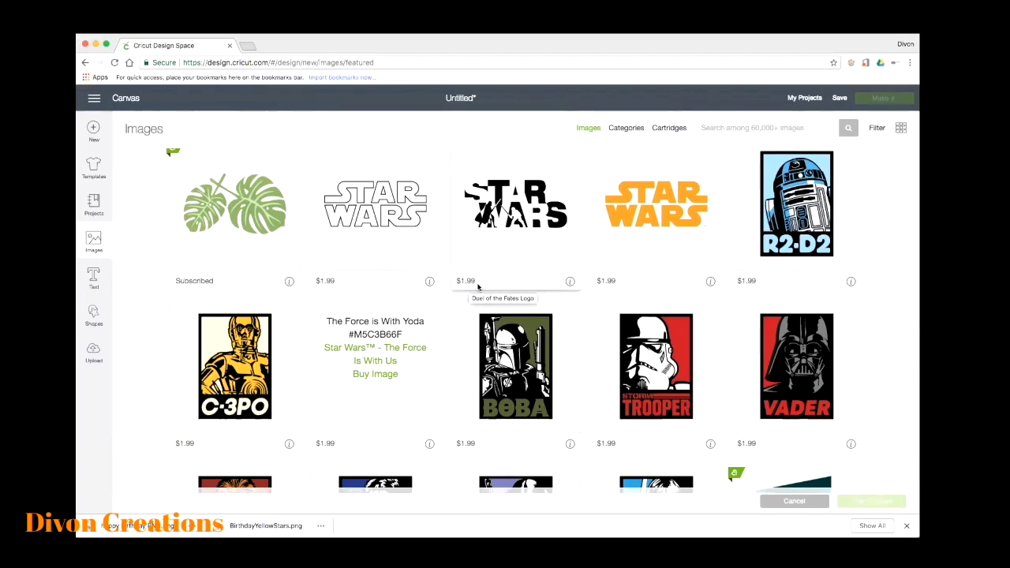
- Insert the 'I love you to the moon and back' image (11.13 × 11.403) onto the canvas
scroll(470, 287, "down", 1)
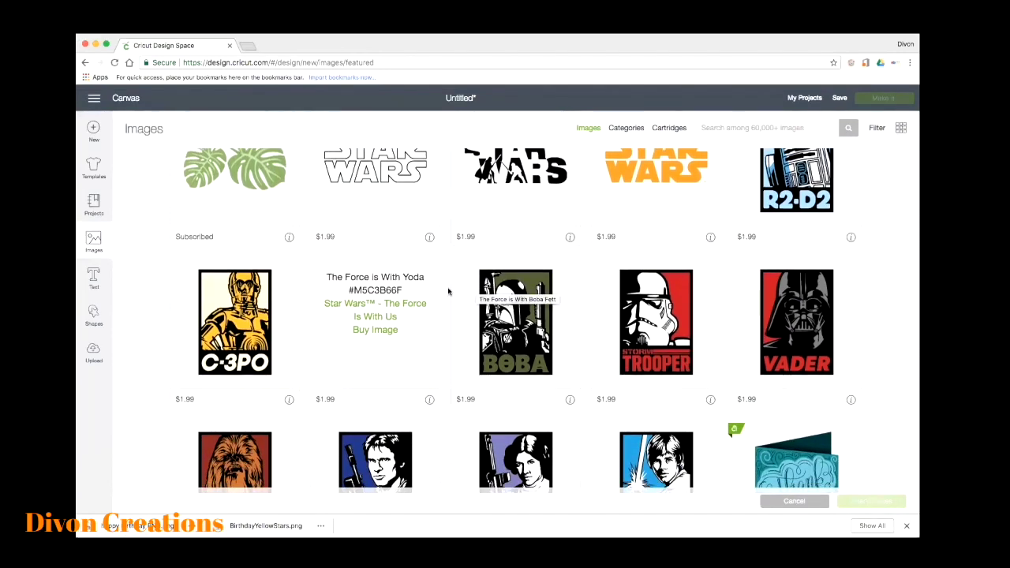
scroll(444, 293, "down", 1)
scroll(444, 295, "down", 3)
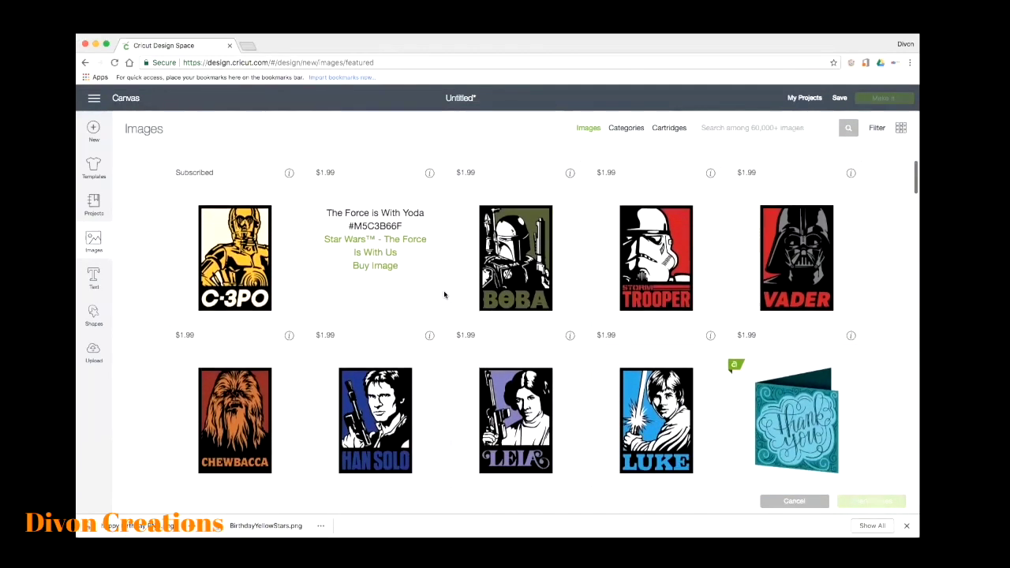
scroll(444, 295, "down", 2)
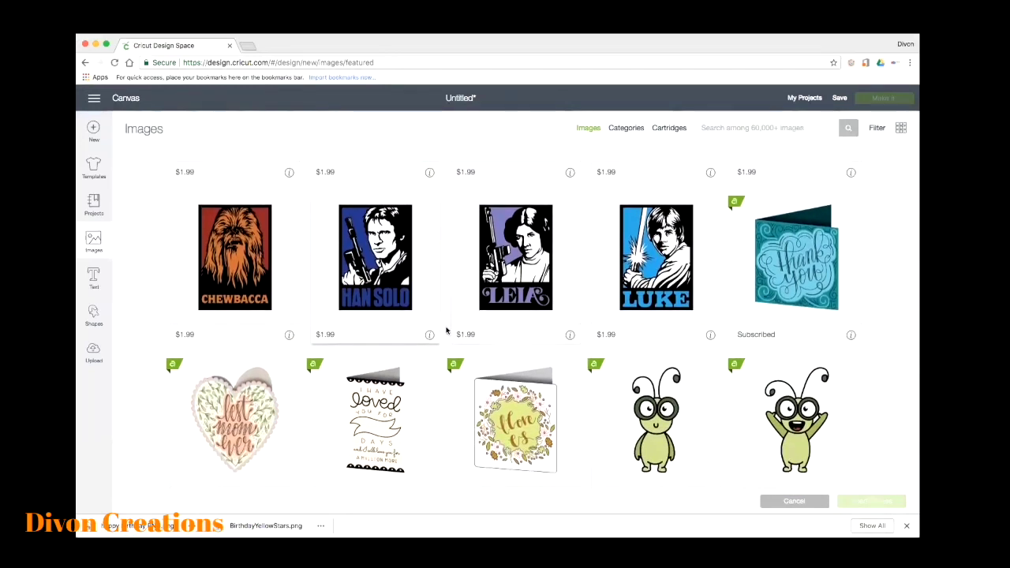
scroll(235, 331, "down", 4)
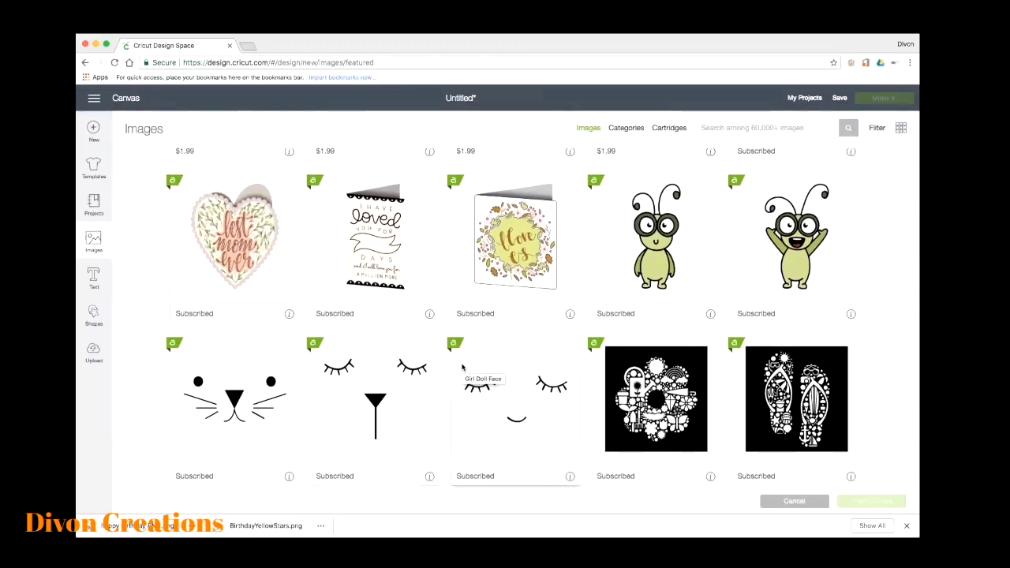
scroll(371, 351, "down", 1)
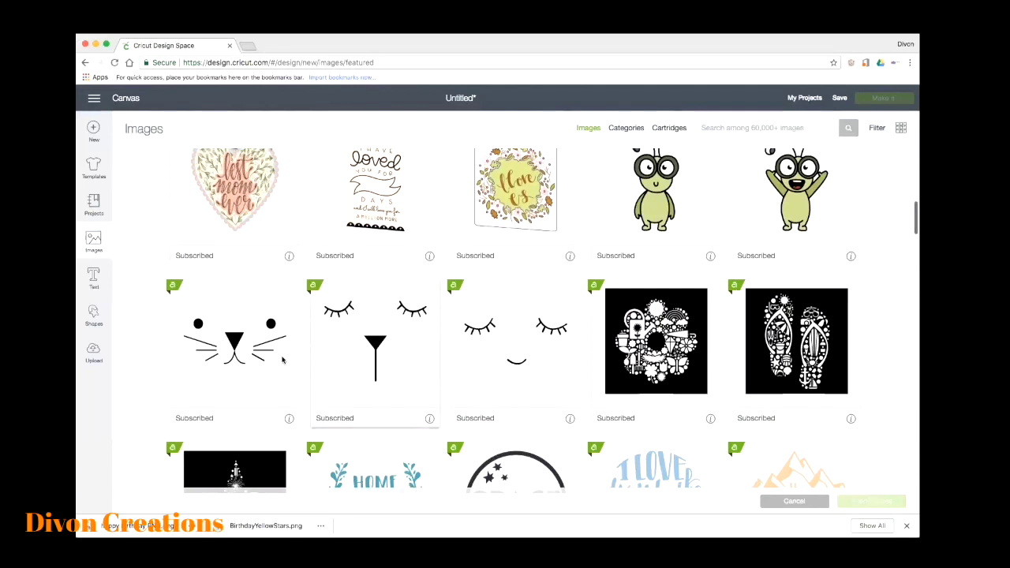
scroll(582, 344, "down", 2)
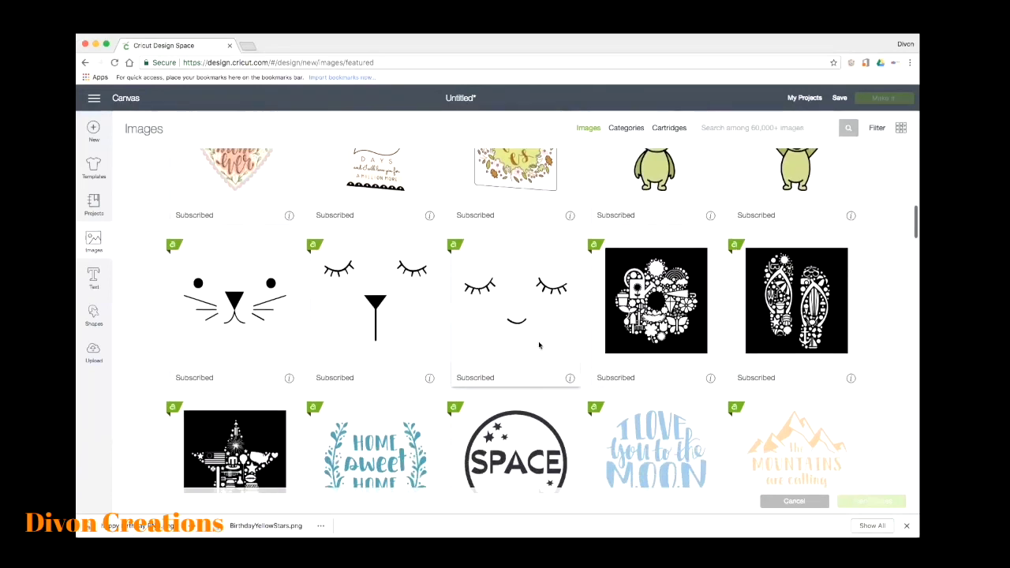
scroll(539, 344, "down", 1)
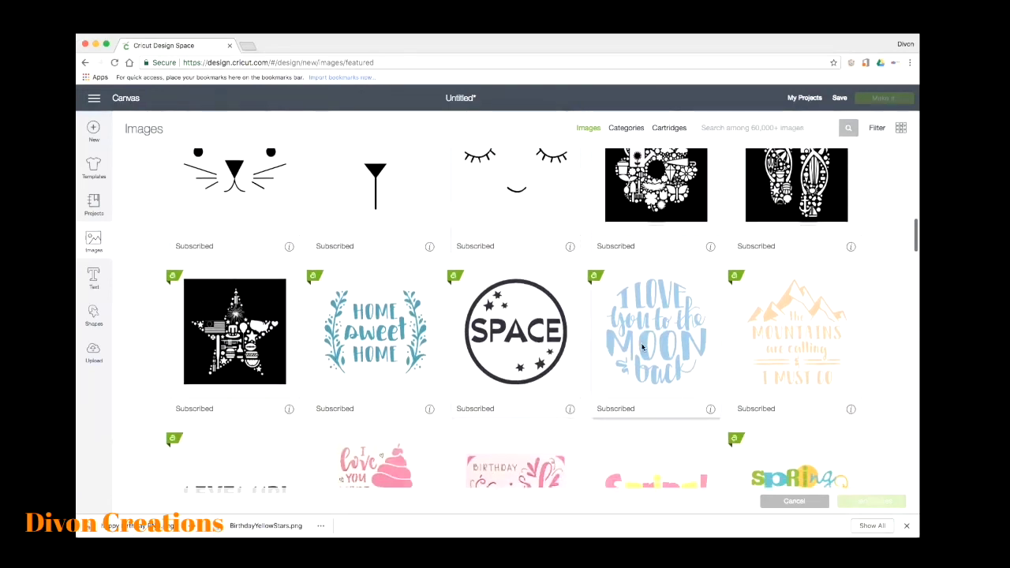
scroll(585, 343, "down", 1)
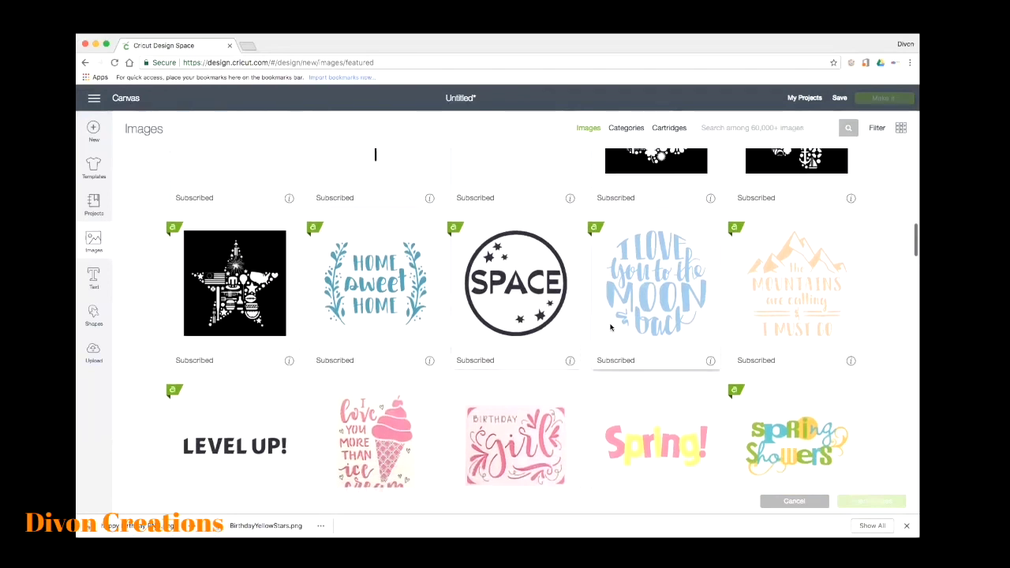
left_click(637, 308)
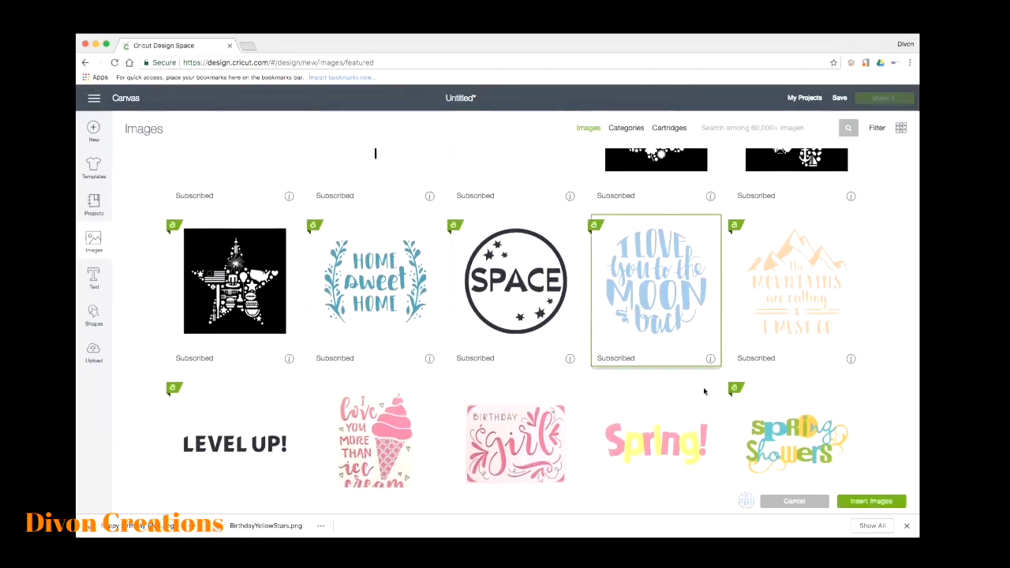
left_click(857, 504)
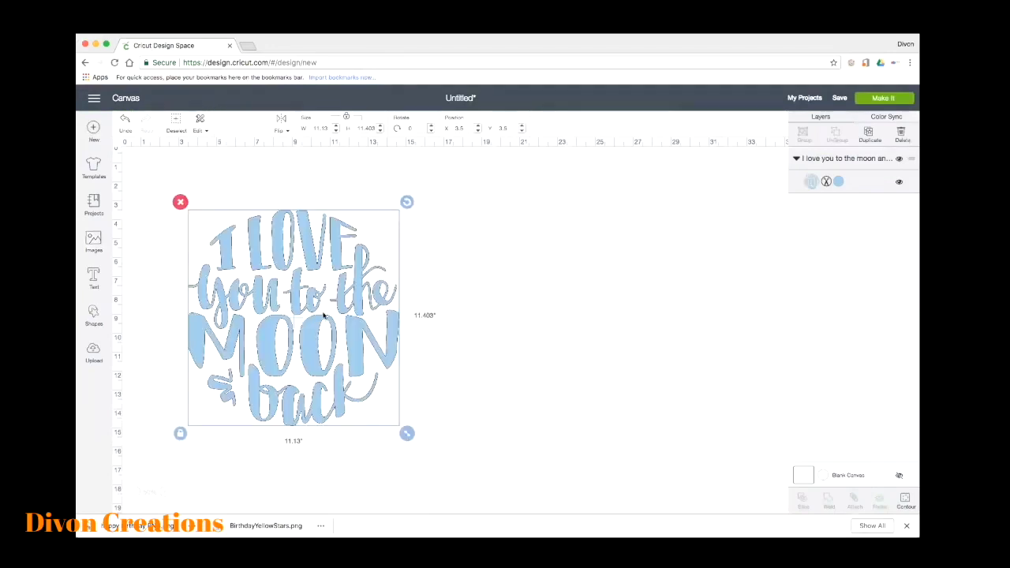
- Move the moon lettering up-right and enlarge it to 13.868 × 14.208
left_click_drag(309, 335, 385, 316)
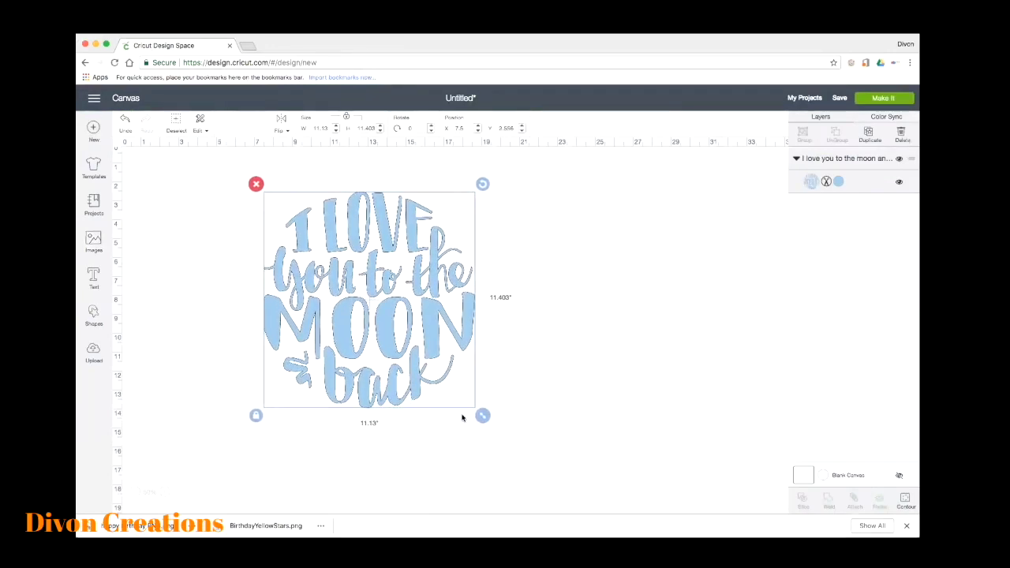
left_click_drag(480, 416, 534, 468)
left_click(595, 439)
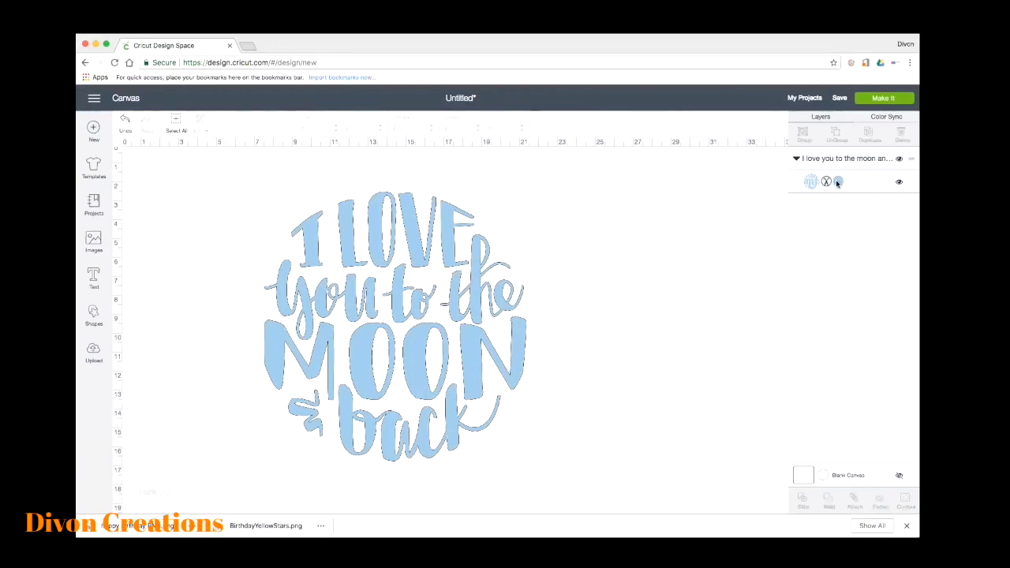
- Toggle the lettering layer's visibility off and on twice, leaving it visible
left_click(898, 183)
left_click(898, 183)
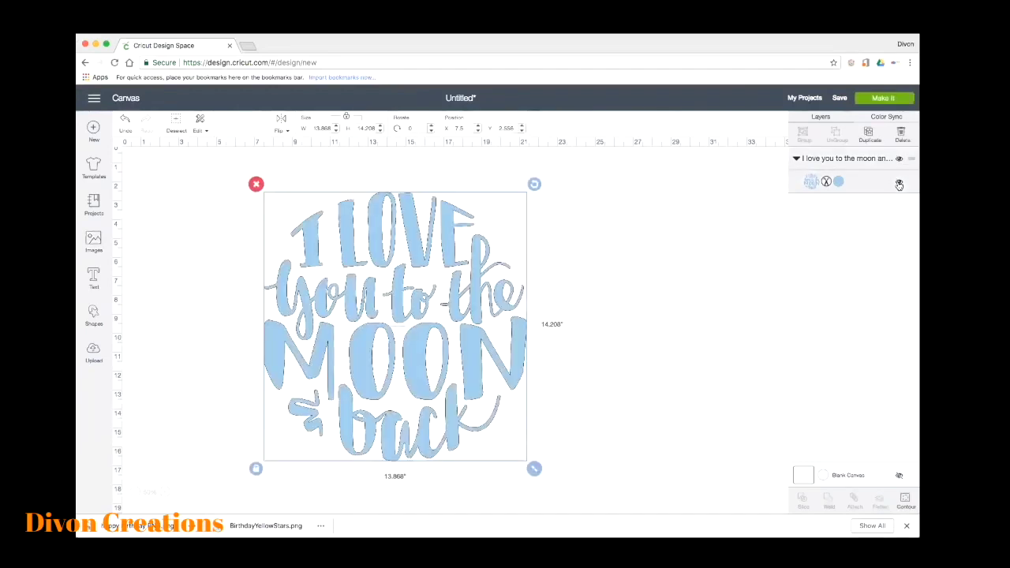
left_click(898, 183)
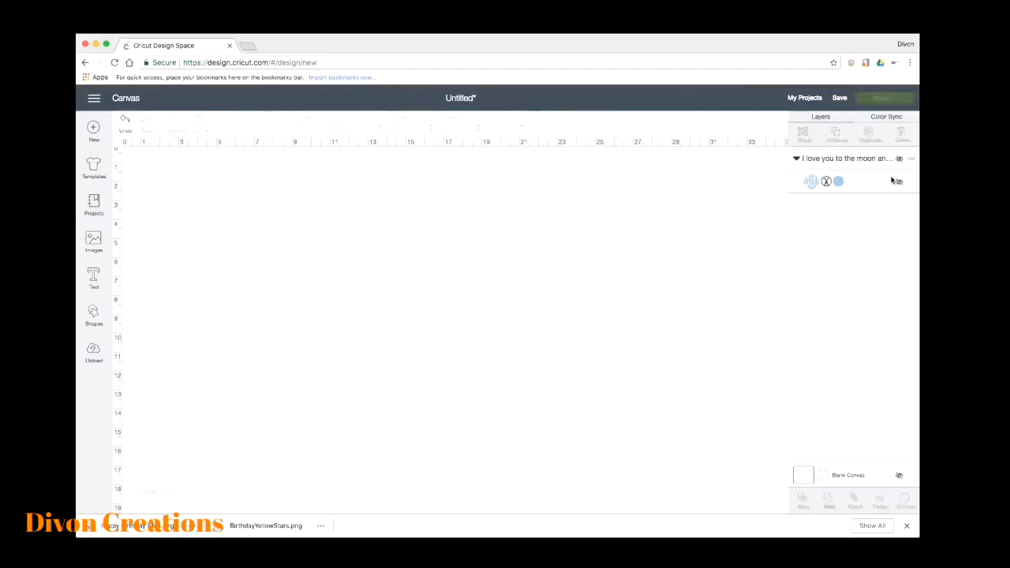
left_click(899, 183)
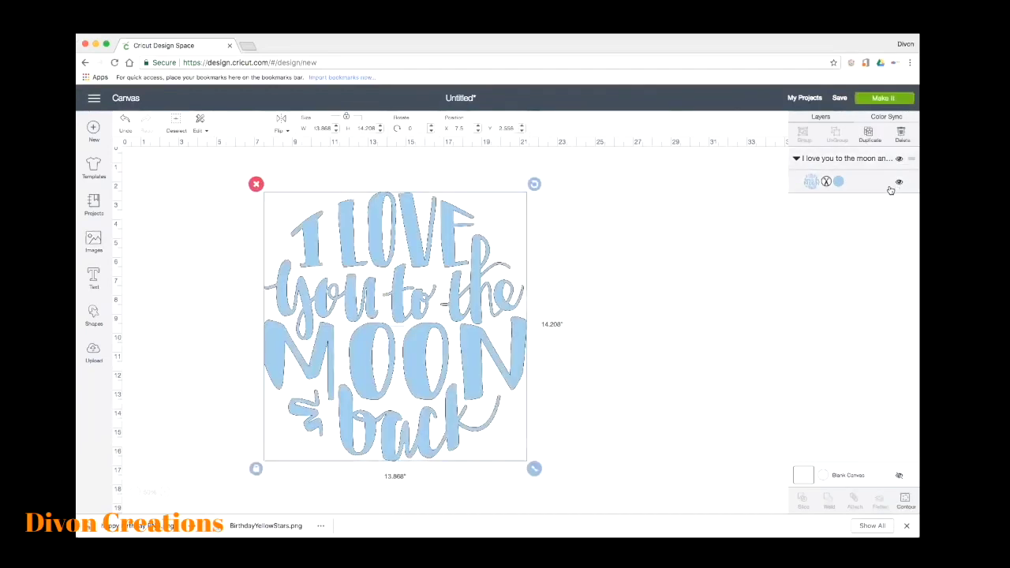
- Make the lettering a Print layer in pink (#E54B75) and bring up its pattern choices
left_click(838, 182)
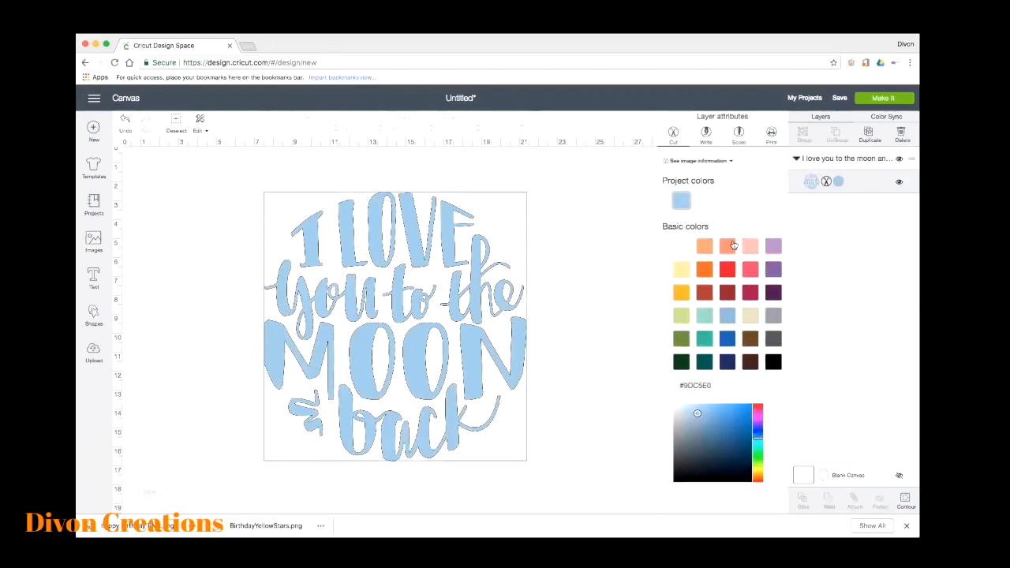
left_click(733, 245)
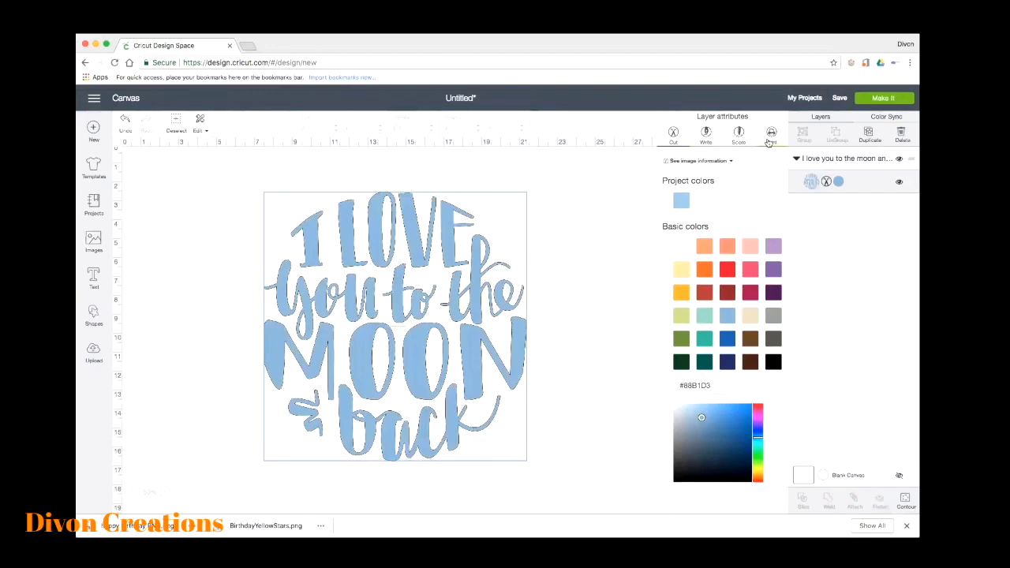
left_click(770, 135)
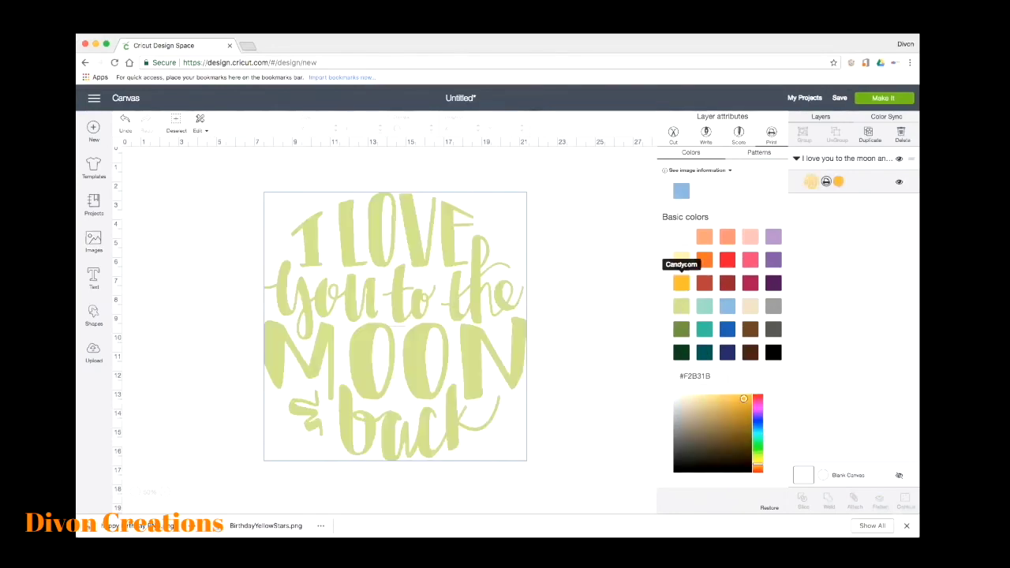
left_click(749, 259)
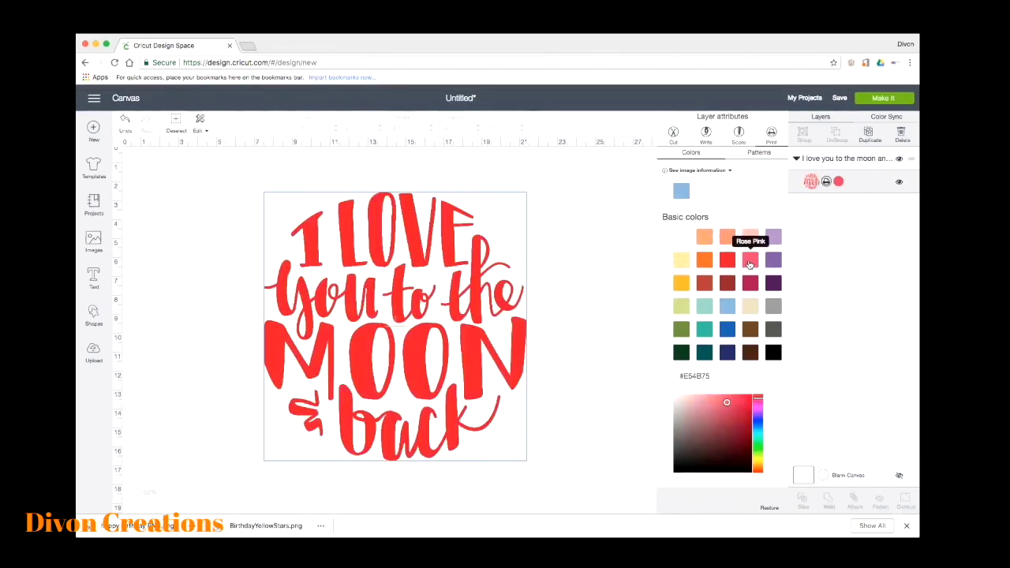
left_click(762, 155)
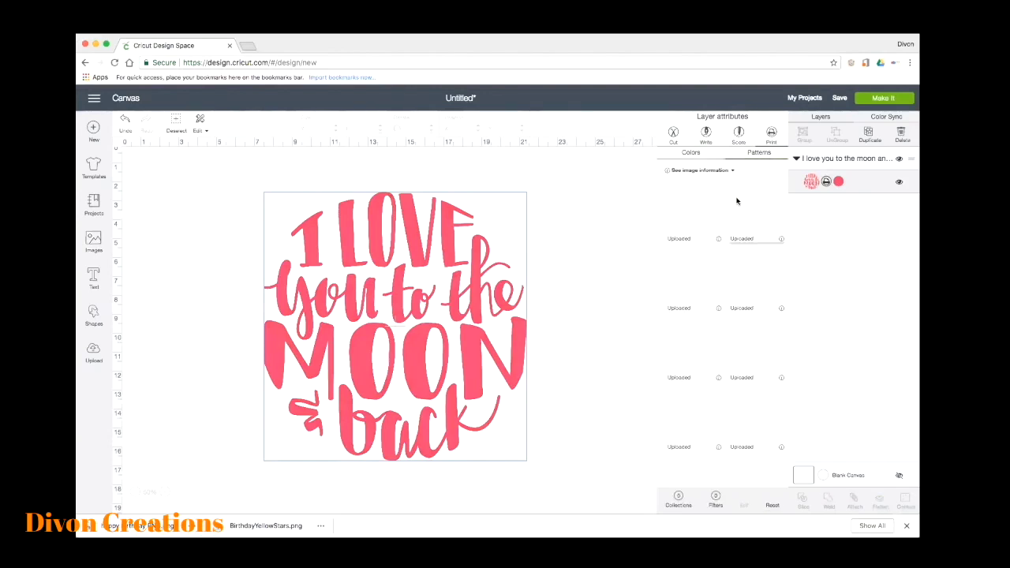
- Filter the fill patterns to the Baby theme
scroll(705, 233, "down", 5)
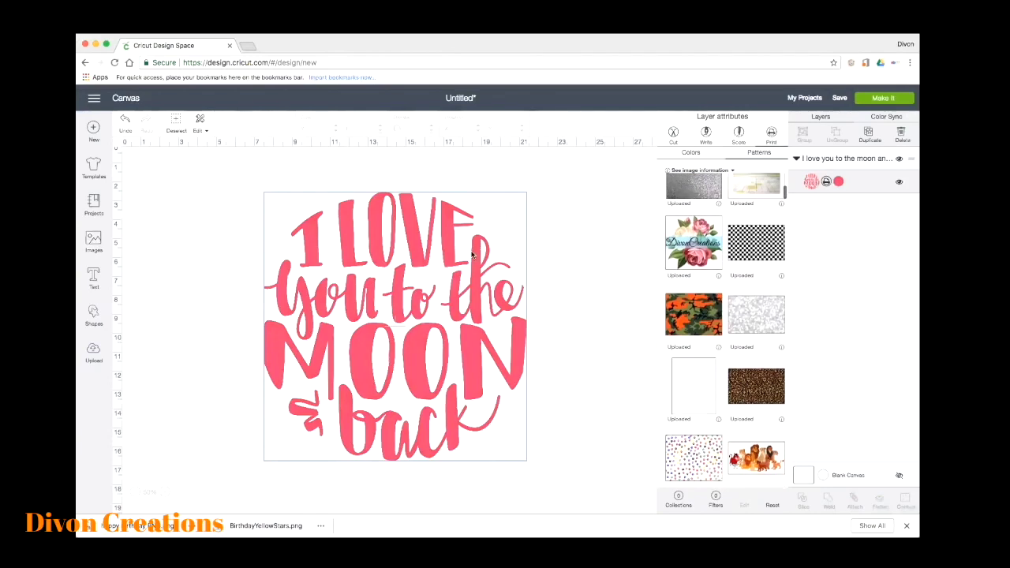
scroll(747, 250, "down", 3)
scroll(747, 249, "down", 2)
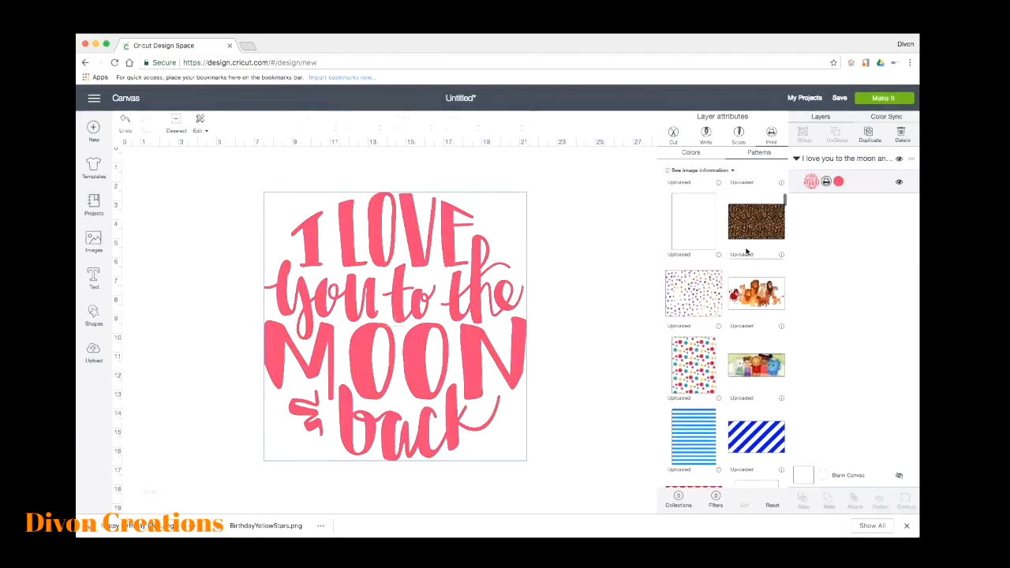
scroll(742, 288, "down", 3)
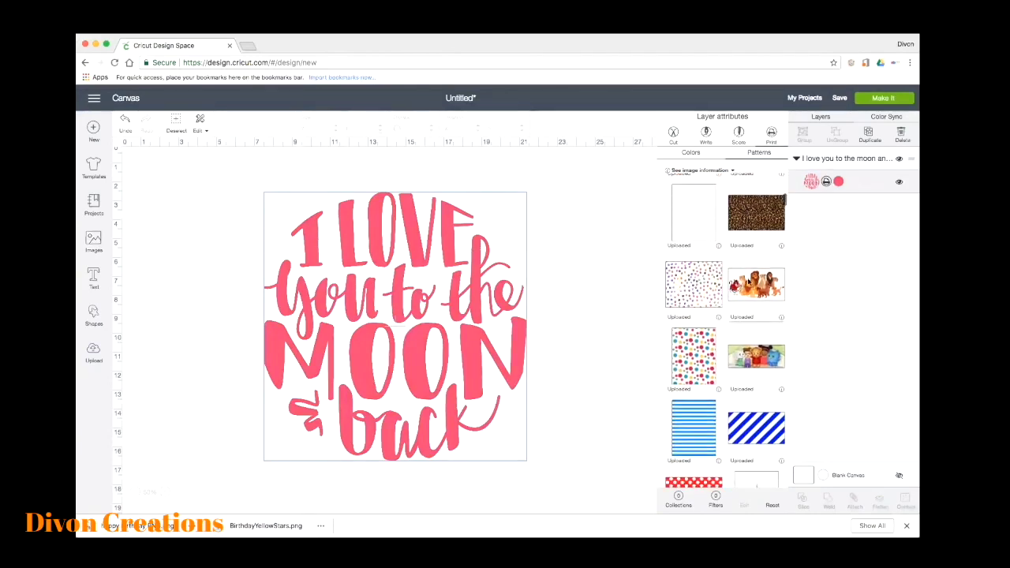
scroll(743, 288, "down", 10)
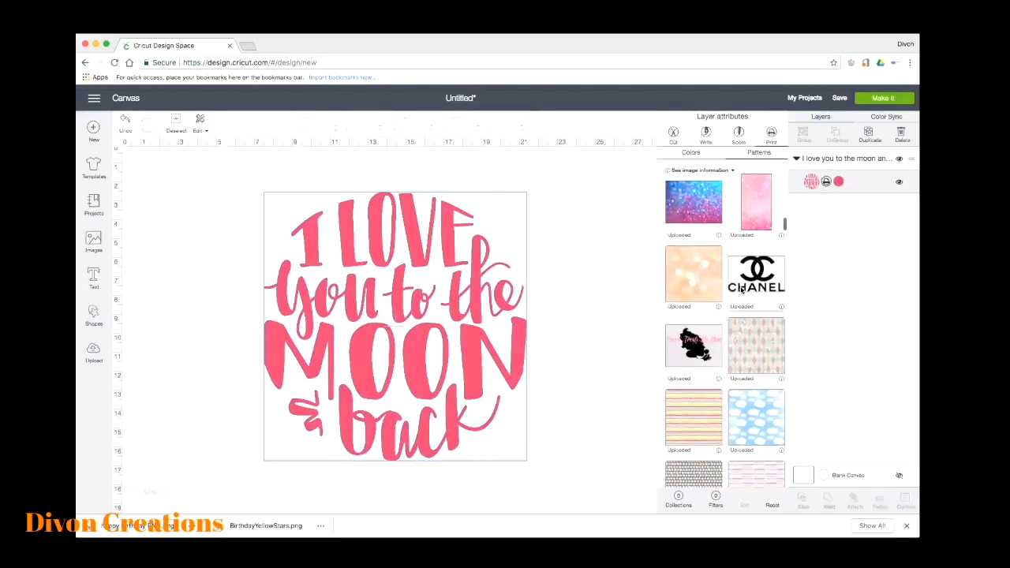
scroll(740, 291, "down", 15)
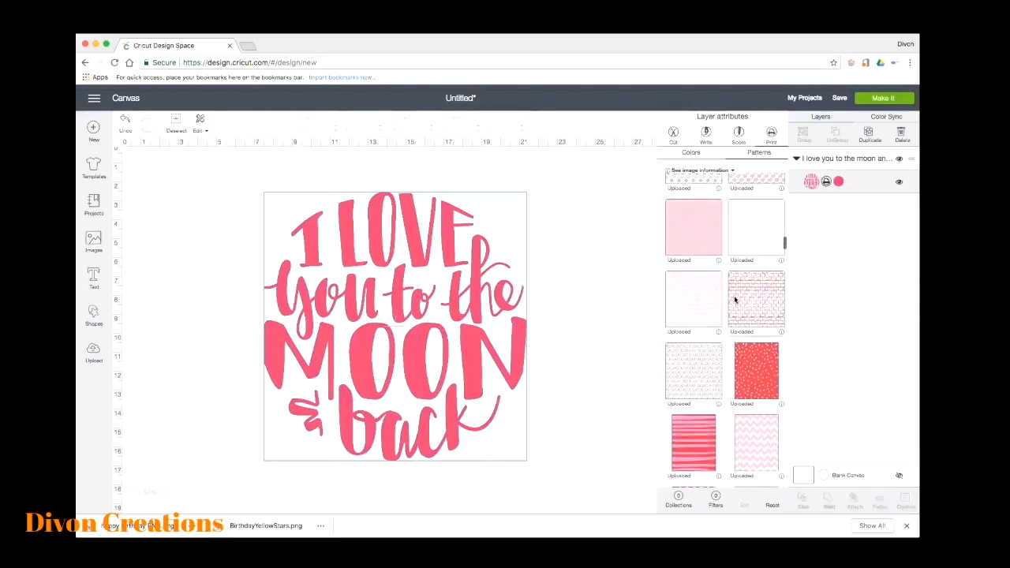
left_click(680, 506)
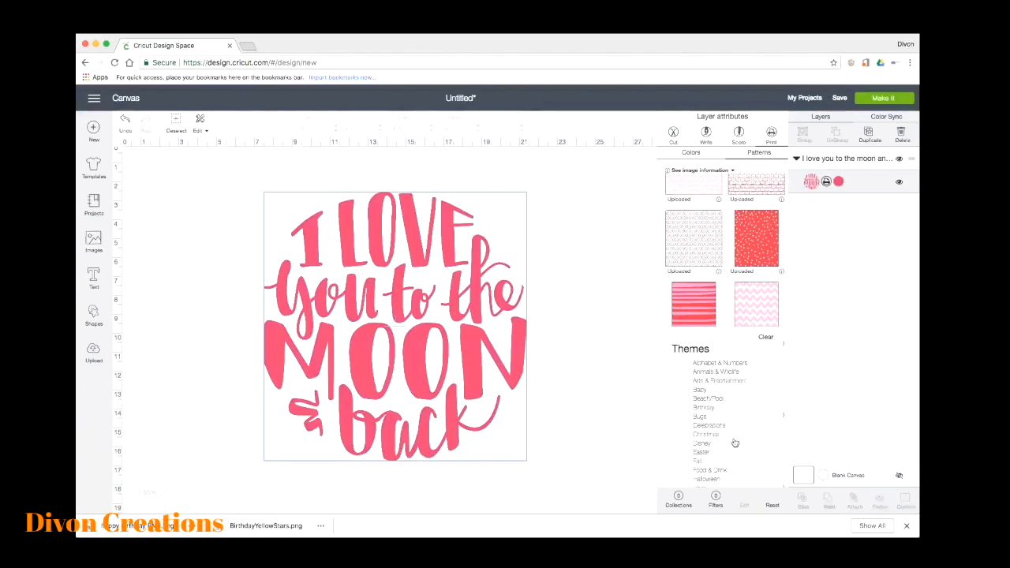
left_click(706, 393)
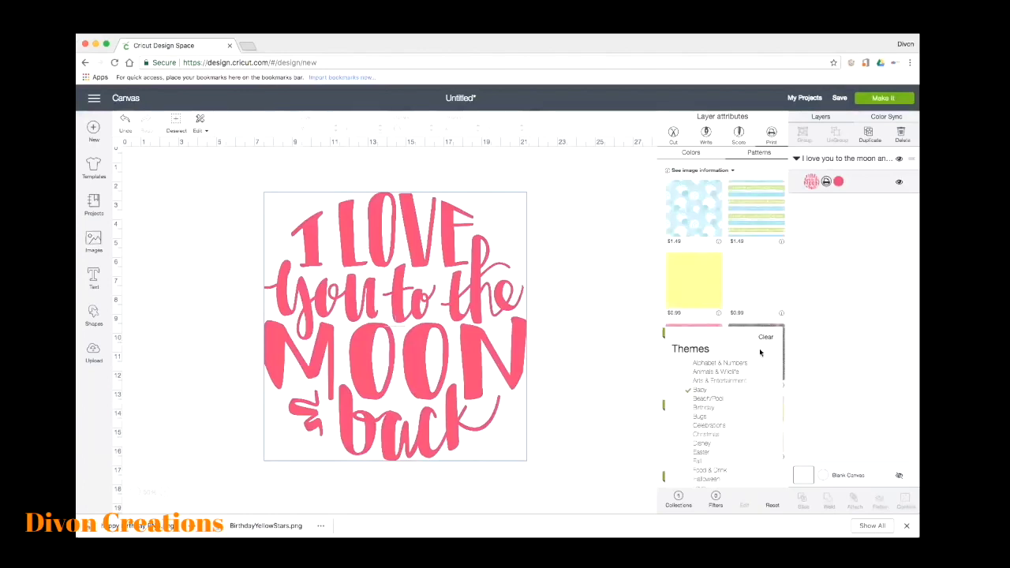
left_click(724, 313)
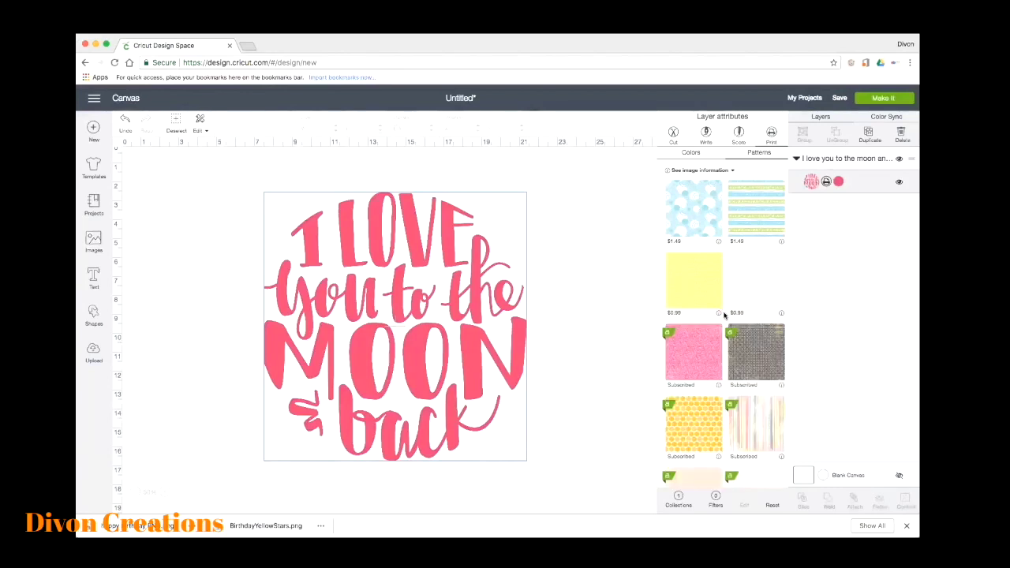
- Apply the colourful cartoon-creature pattern to the moon lettering
scroll(722, 342, "down", 5)
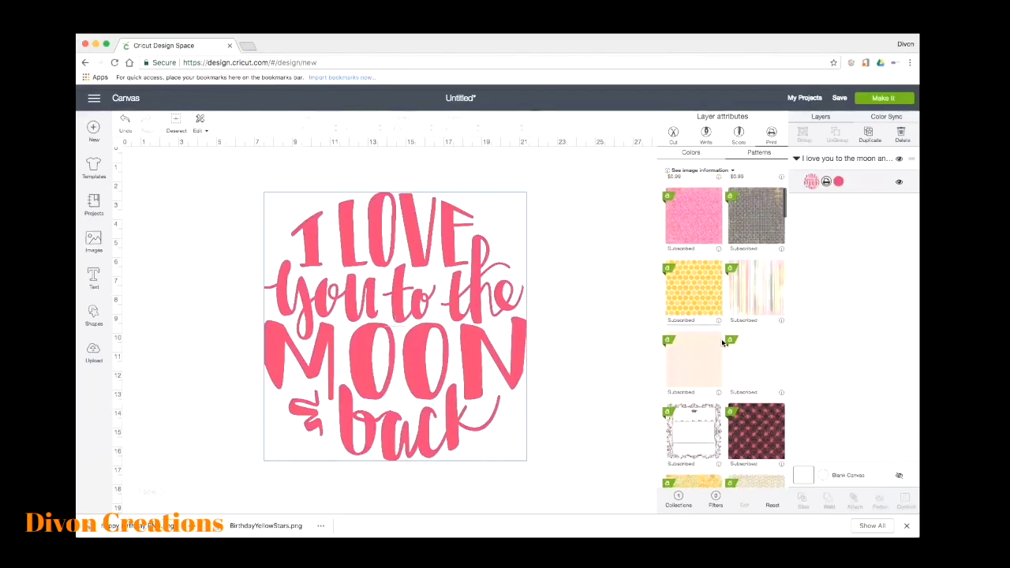
scroll(722, 343, "down", 3)
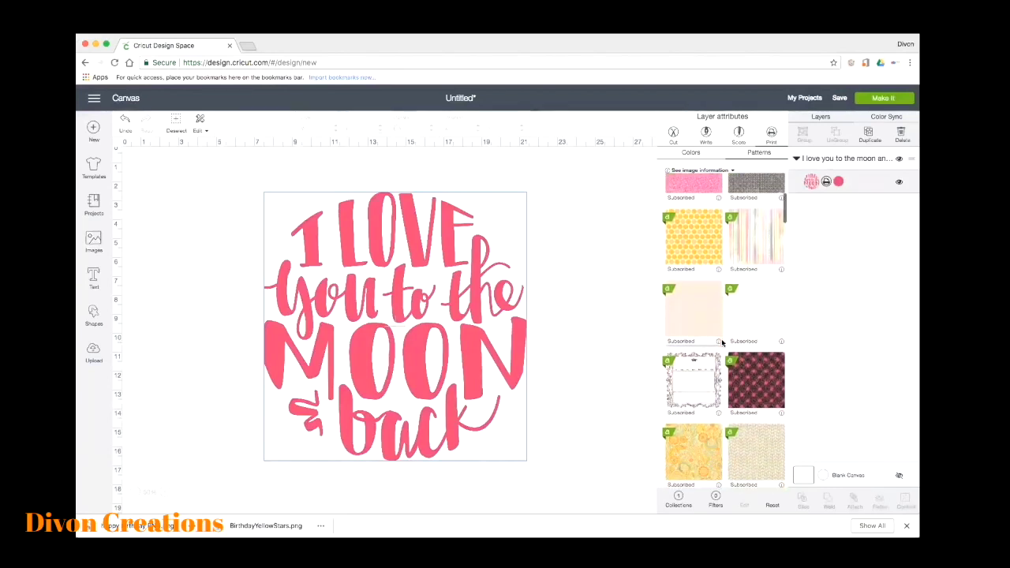
scroll(721, 342, "down", 10)
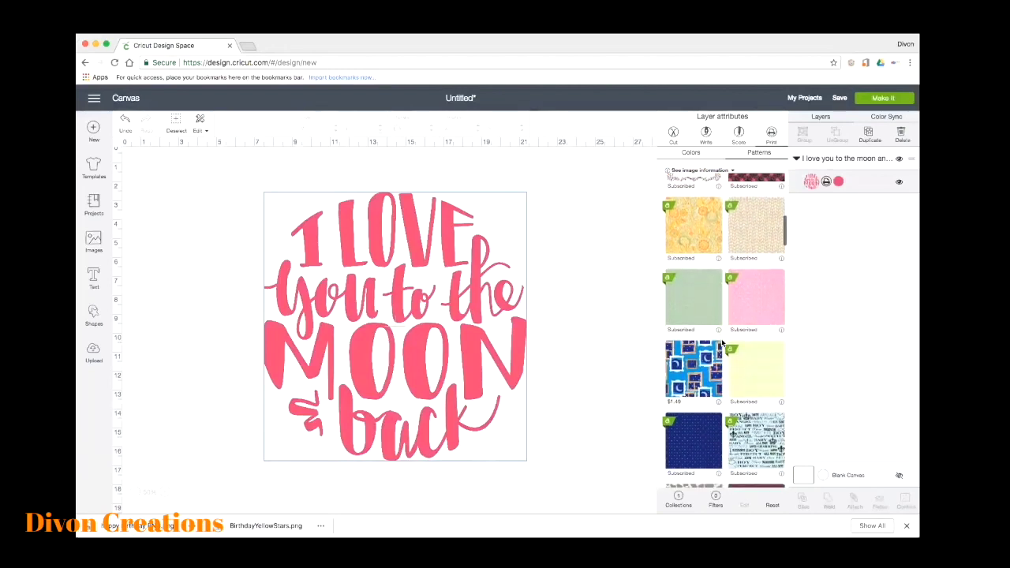
scroll(722, 342, "down", 1)
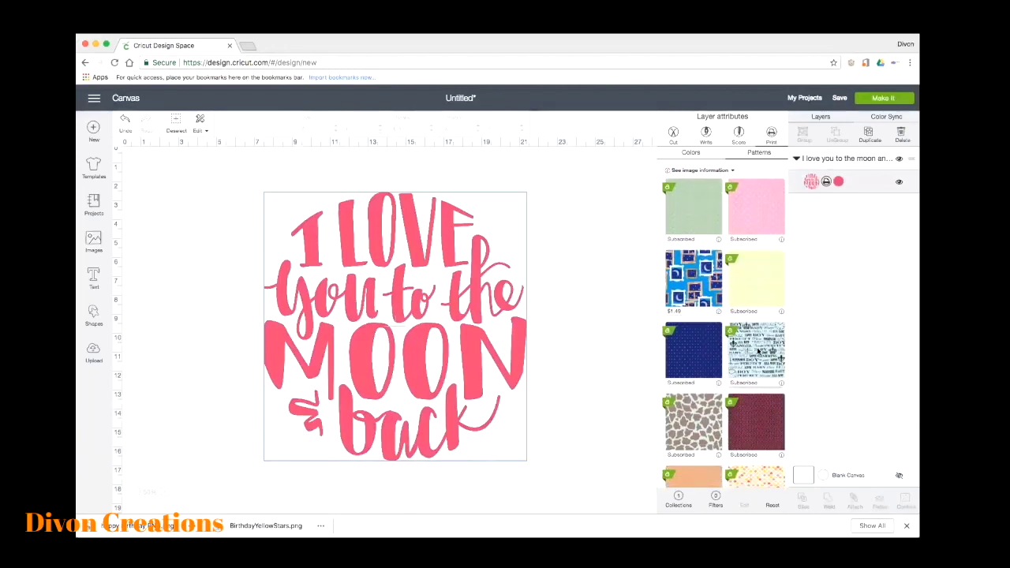
scroll(724, 406, "down", 9)
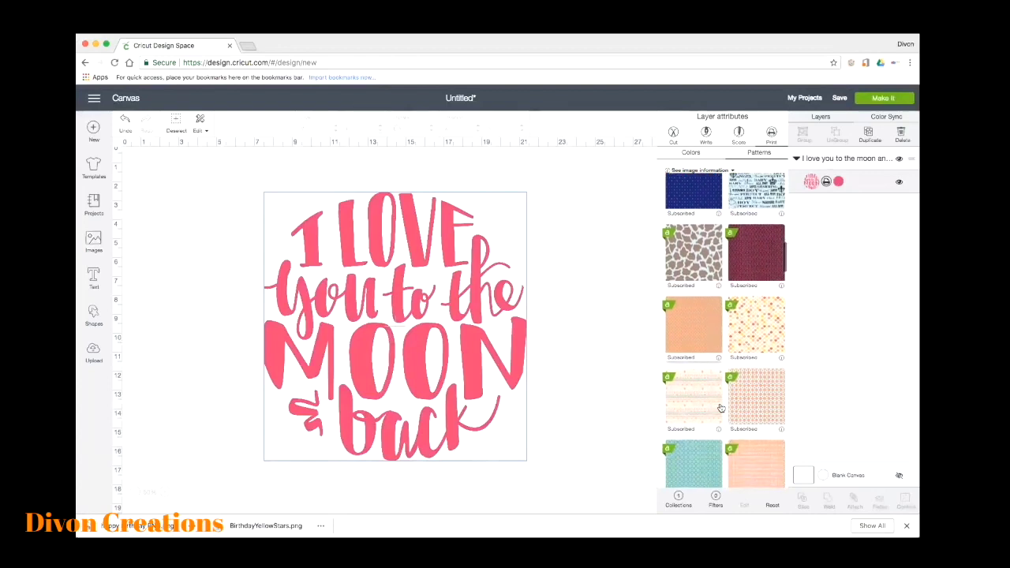
scroll(720, 406, "down", 3)
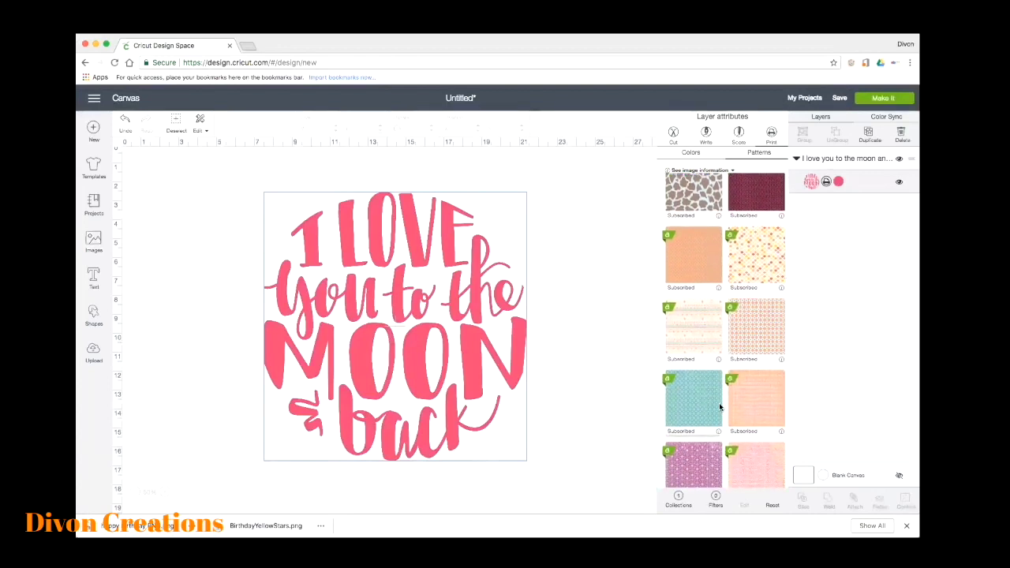
scroll(726, 410, "down", 5)
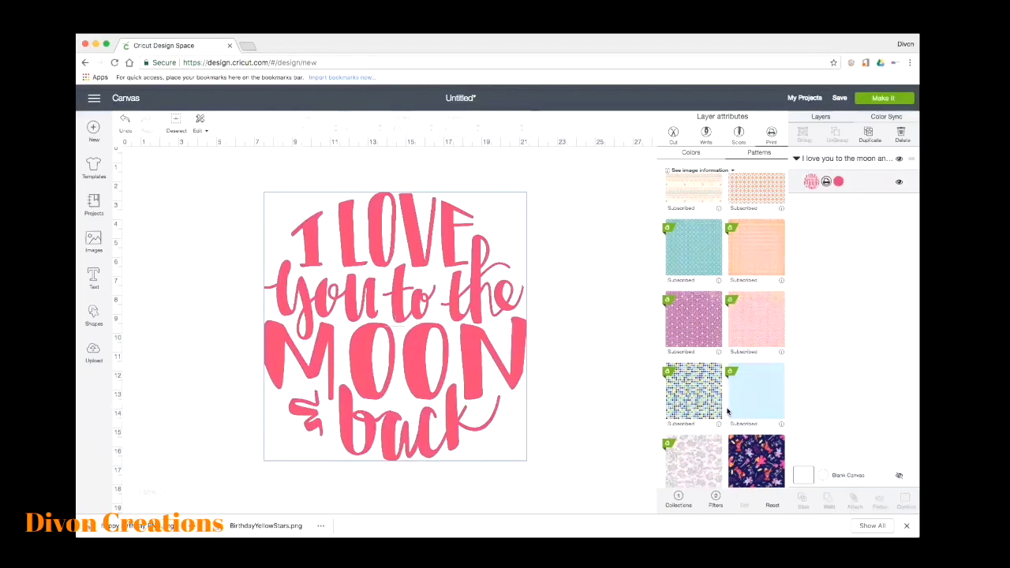
scroll(726, 410, "down", 8)
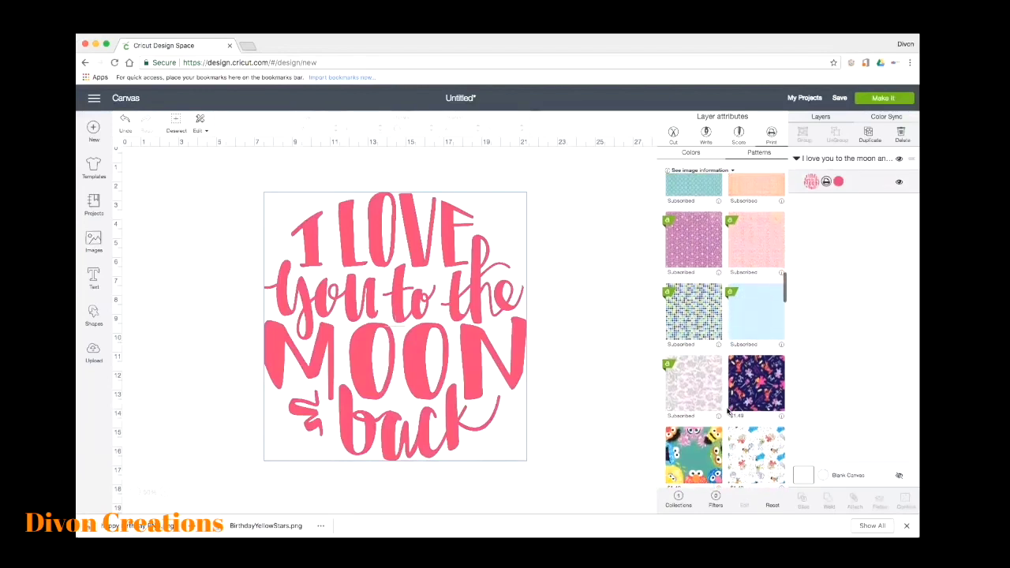
scroll(727, 410, "down", 4)
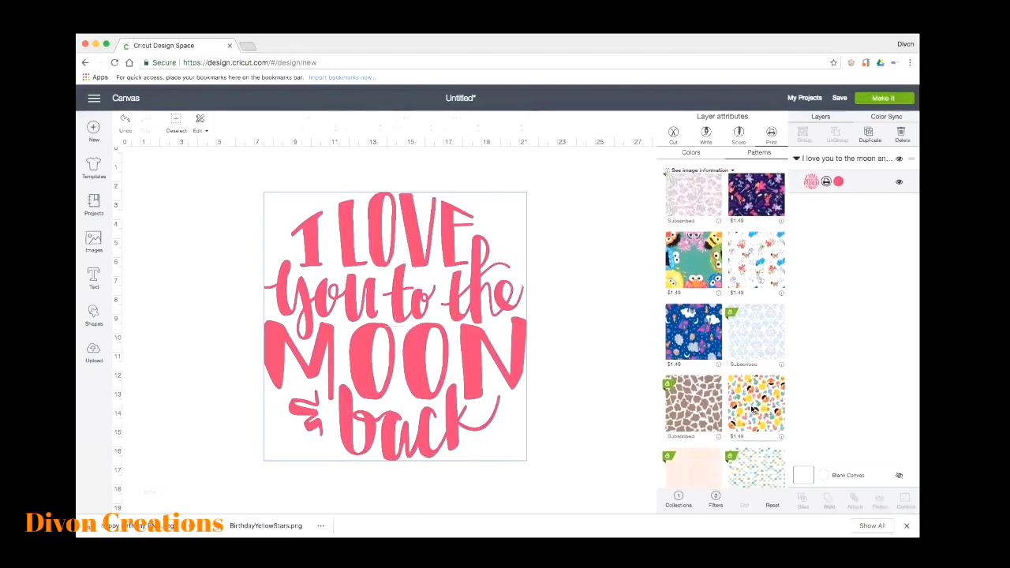
left_click(746, 403)
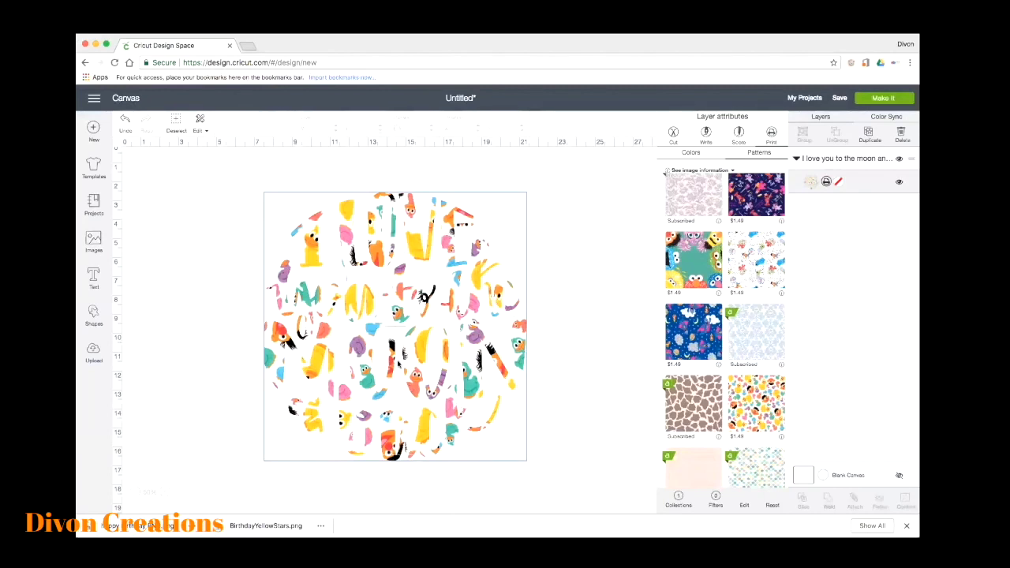
left_click(821, 475)
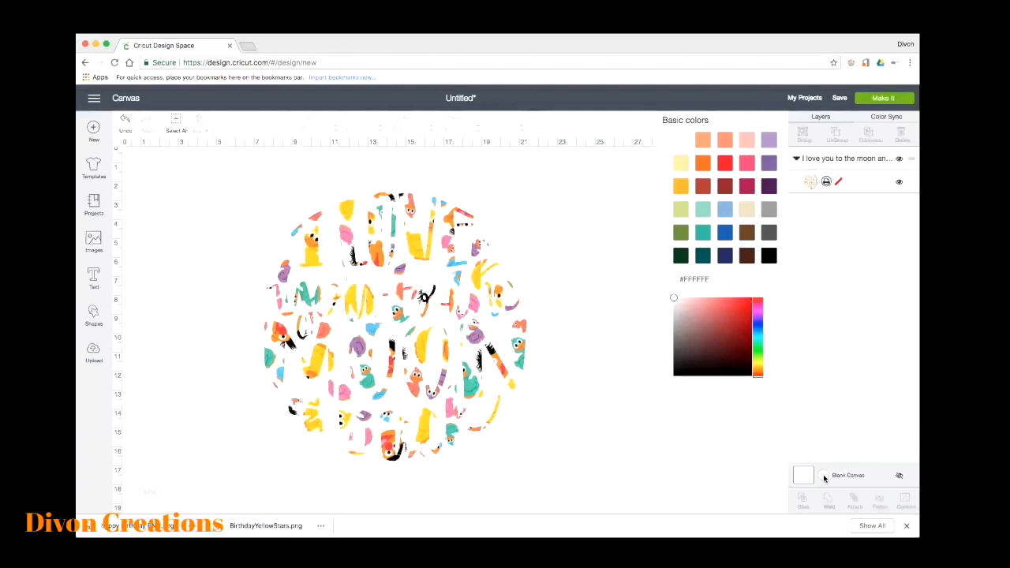
- Set the canvas background to Black and nudge the lettering right to X 11.528, Y 2.778
left_click(649, 452)
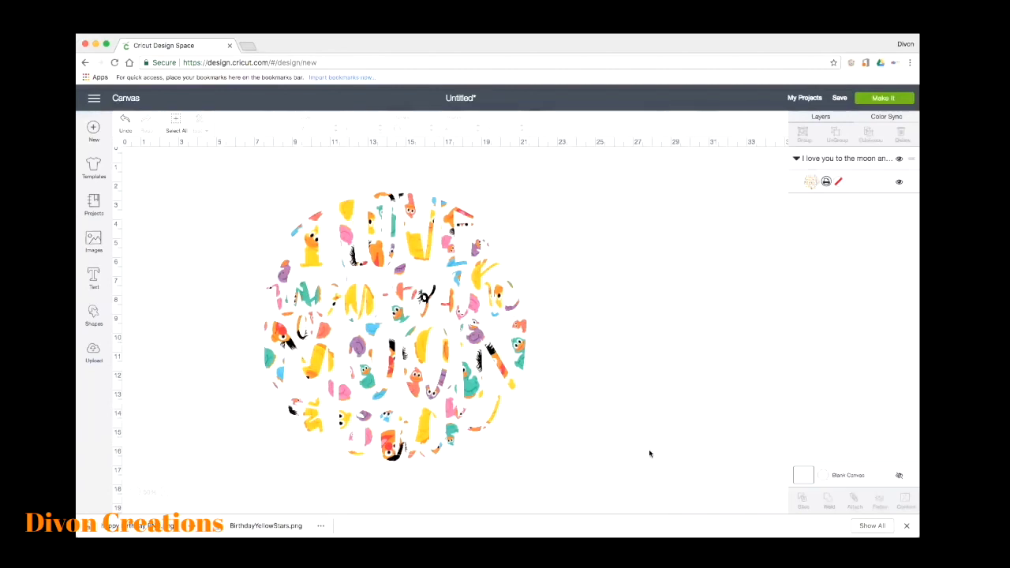
left_click(818, 475)
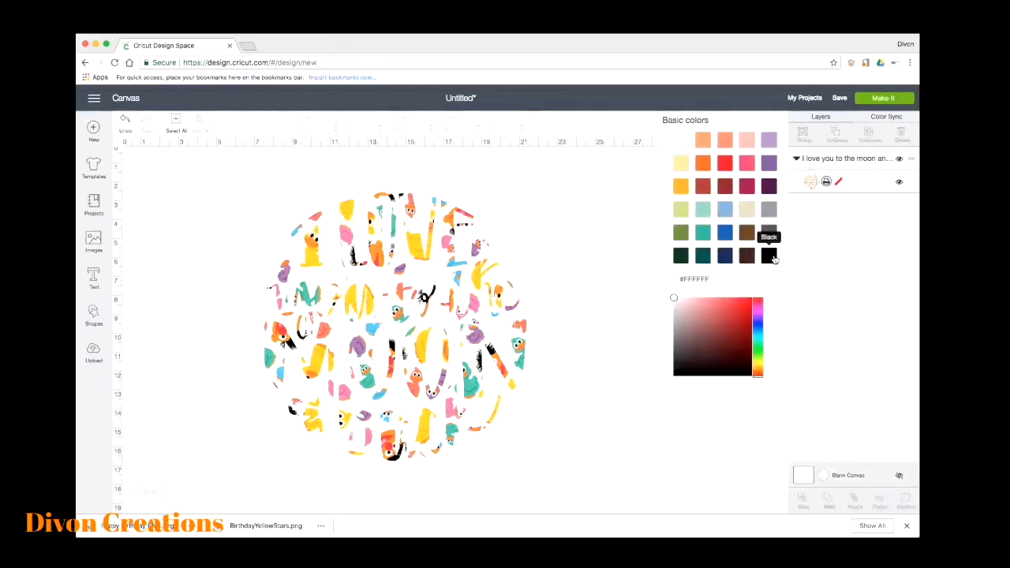
left_click(768, 255)
left_click(621, 390)
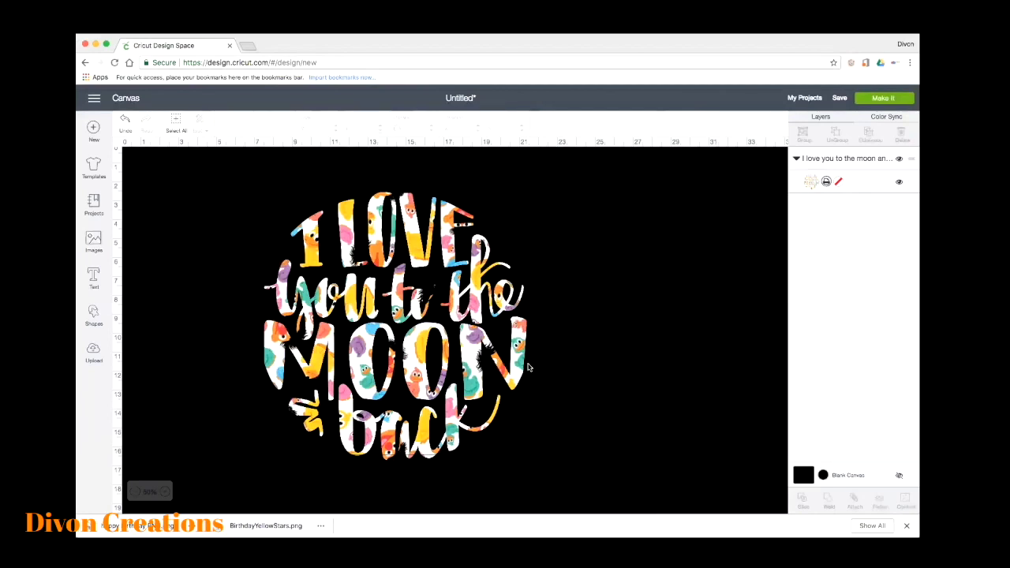
left_click_drag(523, 359, 597, 364)
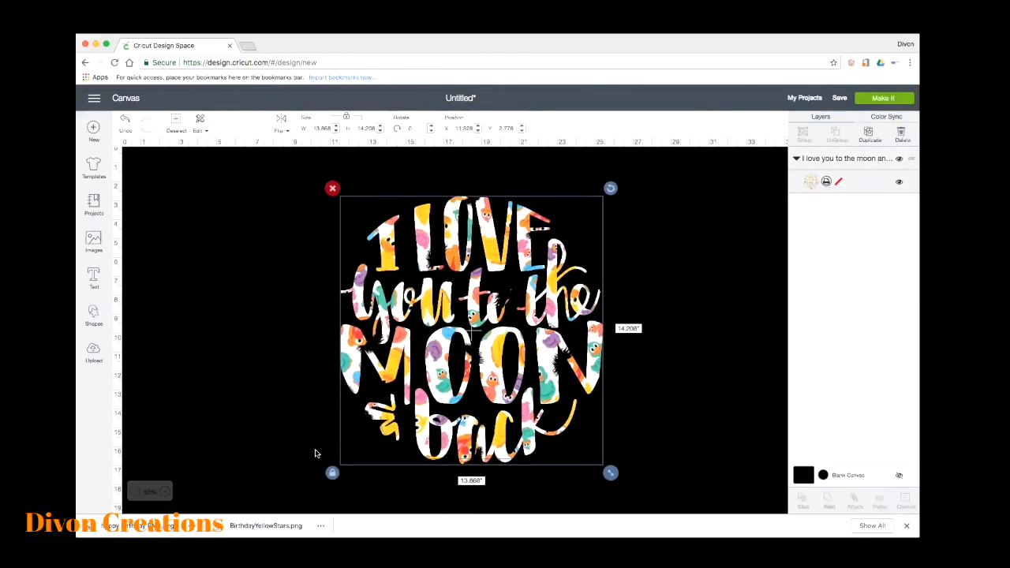
- Zoom in to 100% to inspect the pattern detail, then back out to 50%
left_click(164, 490)
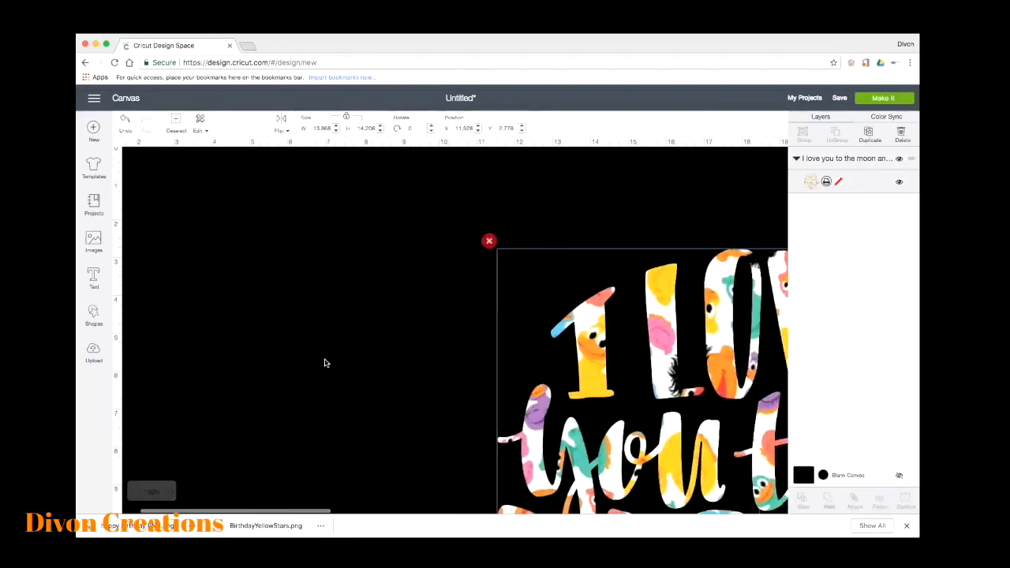
scroll(325, 363, "right", 10)
scroll(324, 363, "down", 4)
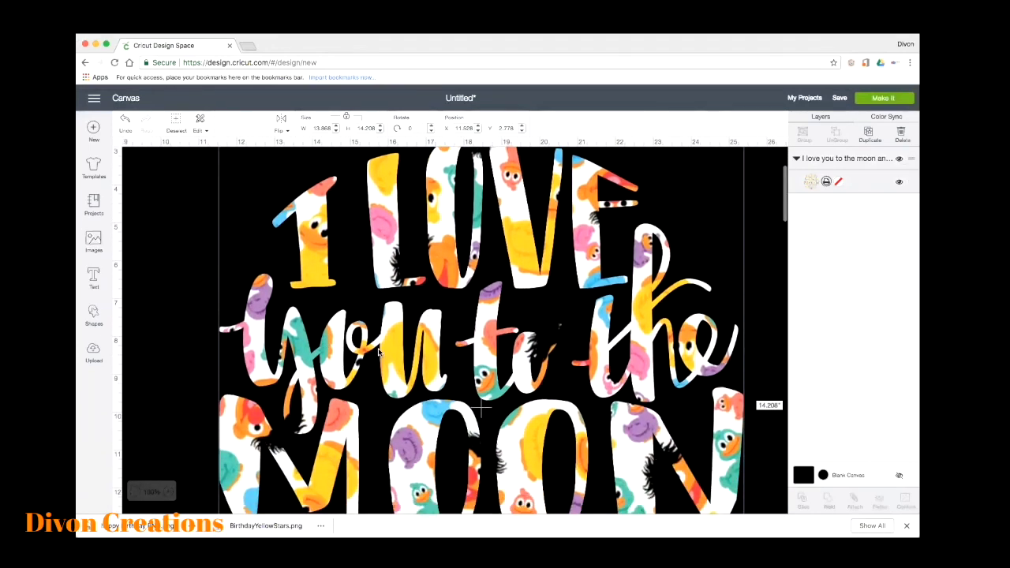
scroll(379, 352, "down", 3)
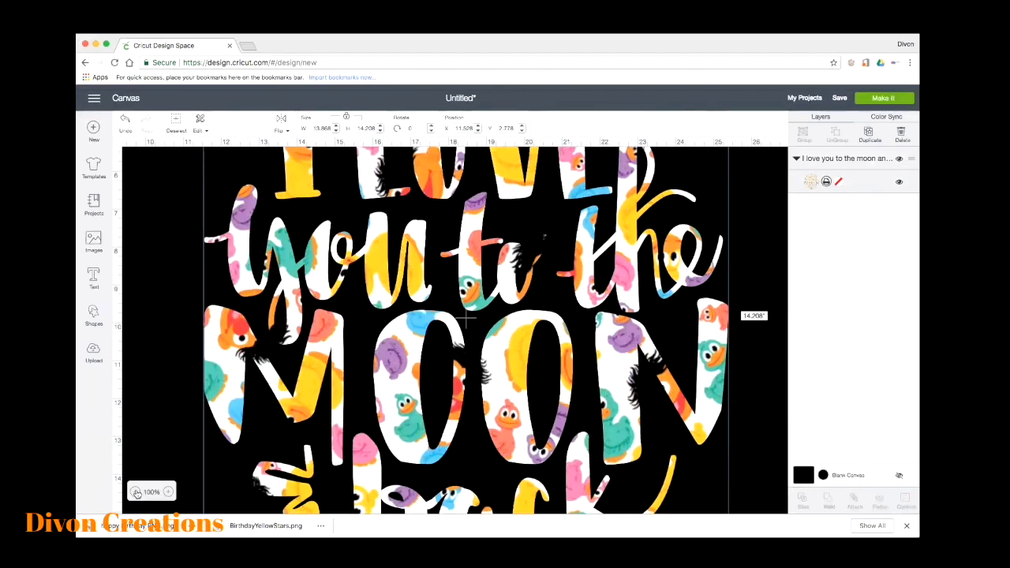
left_click(136, 492)
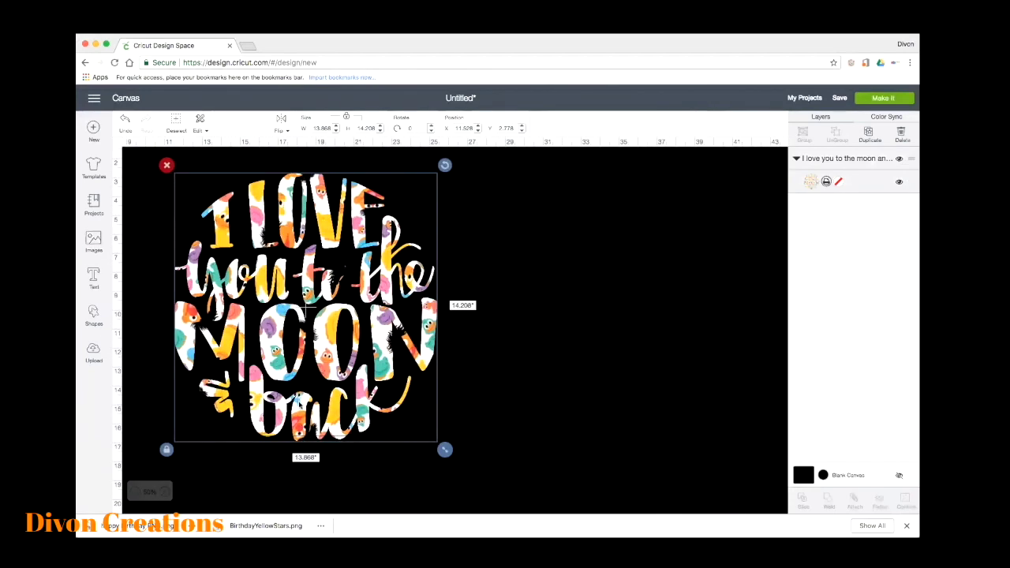
- Reposition the patterned lettering to about X 18.3, Y 4.19
left_click_drag(299, 403, 380, 429)
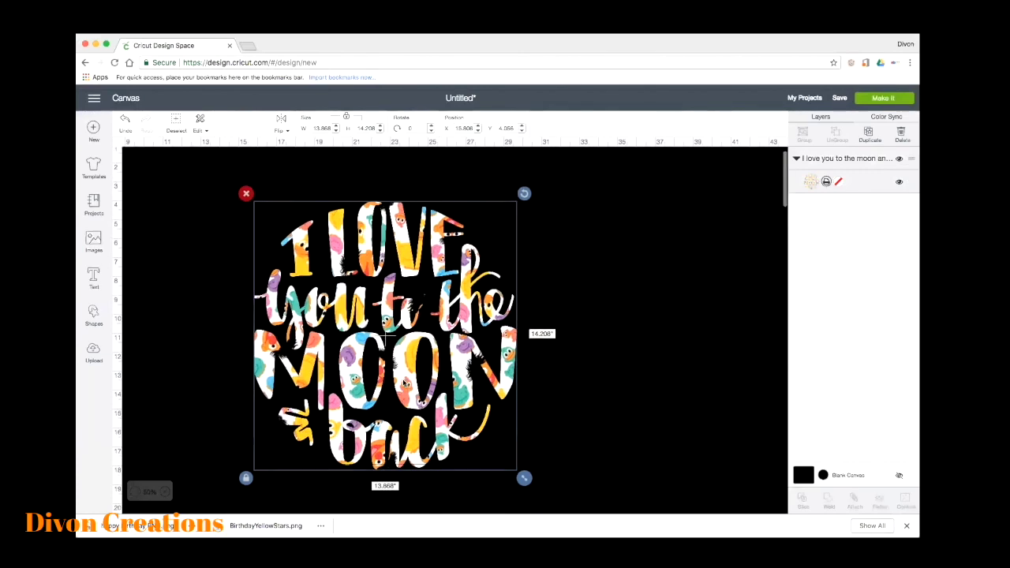
scroll(404, 381, "down", 1)
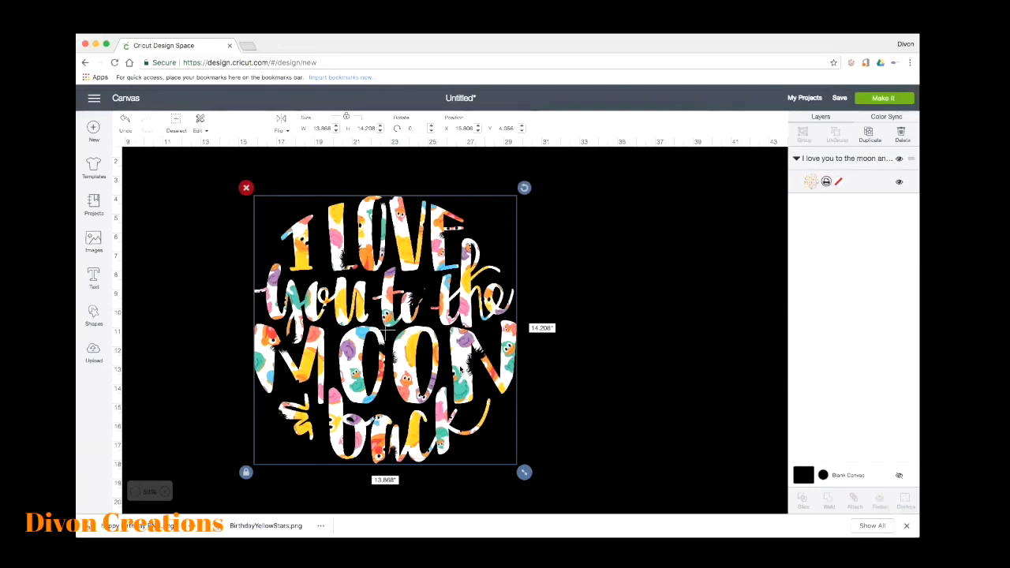
scroll(460, 369, "up", 2)
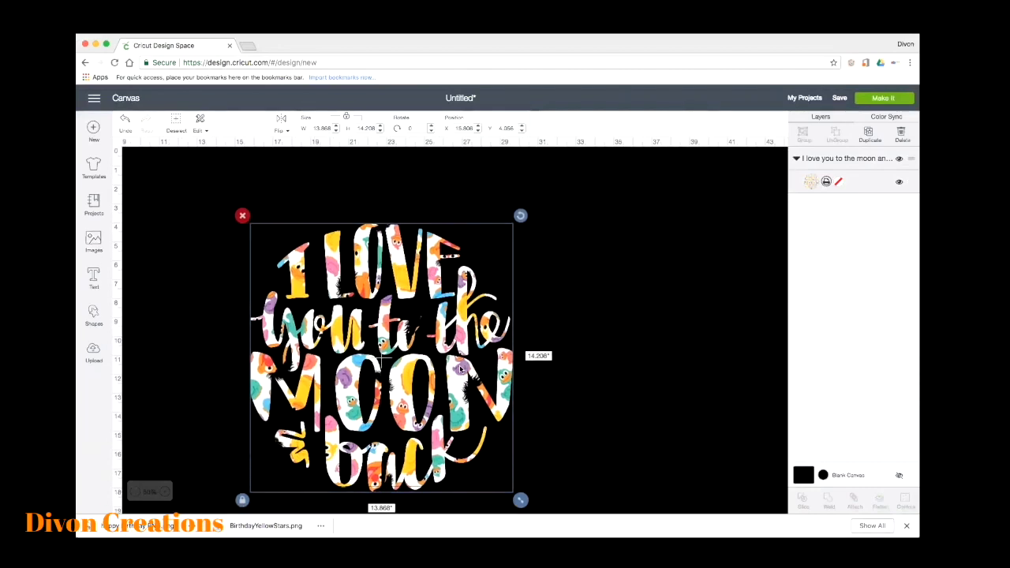
scroll(425, 361, "down", 3)
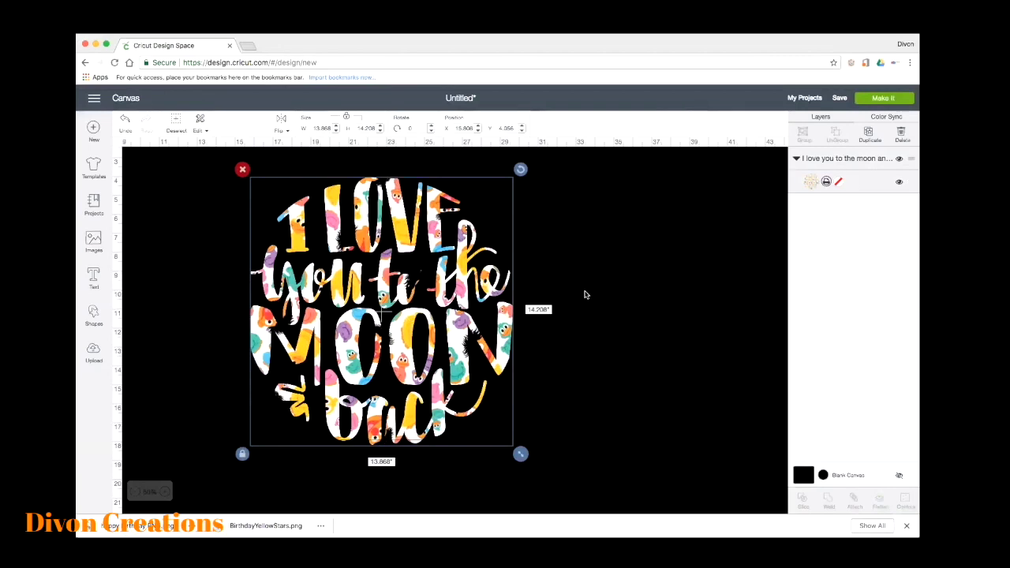
scroll(499, 330, "up", 1)
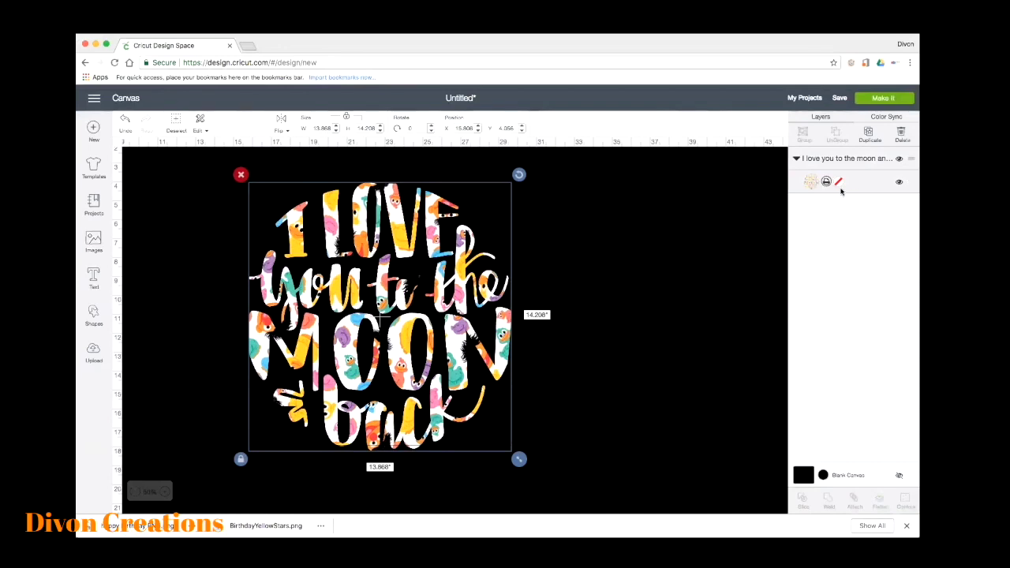
left_click_drag(444, 302, 528, 302)
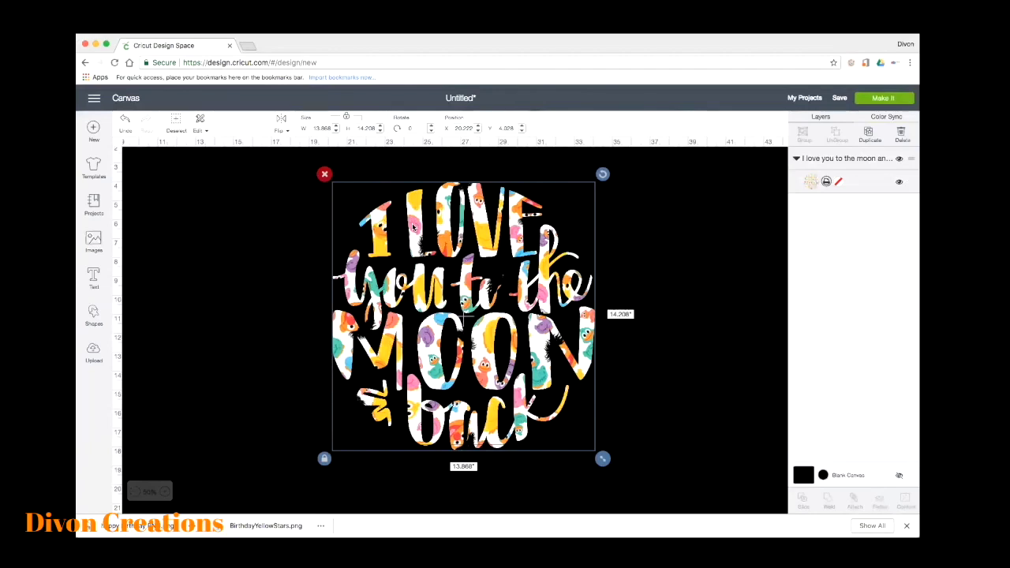
left_click_drag(412, 228, 377, 229)
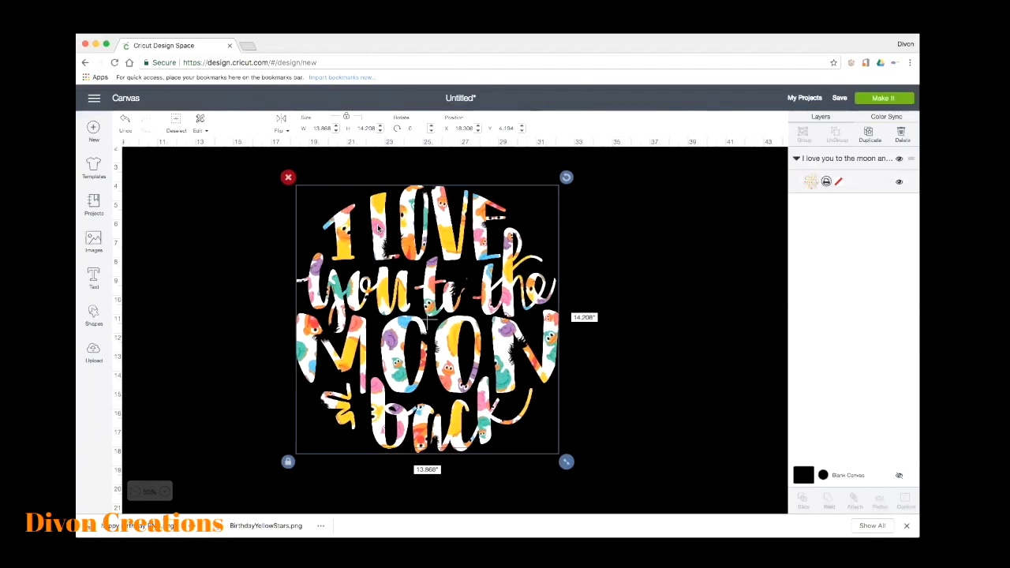
- Add a 3.111-inch circle, colour it lavender, and place it beside the lettering
left_click(92, 314)
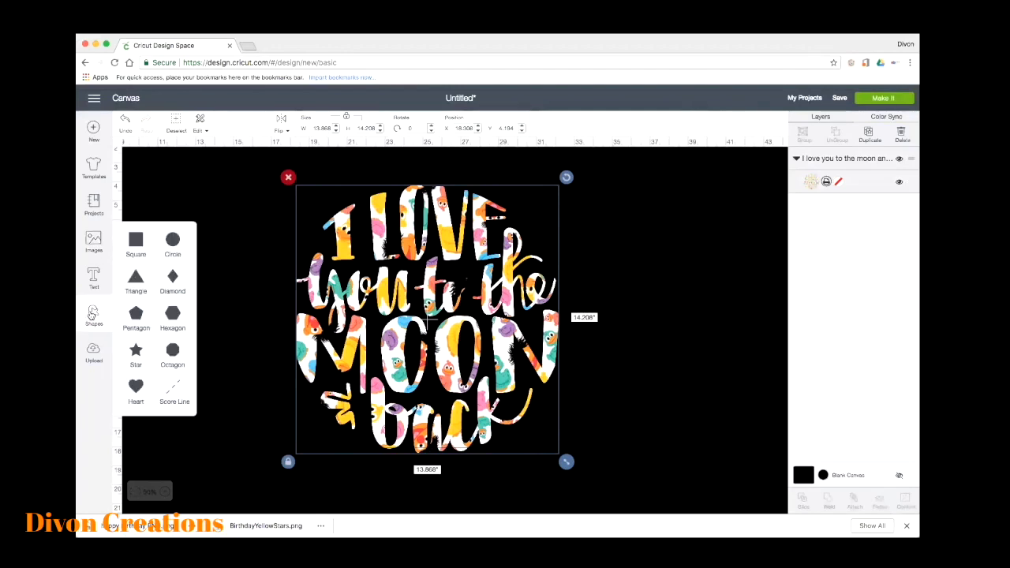
left_click(174, 240)
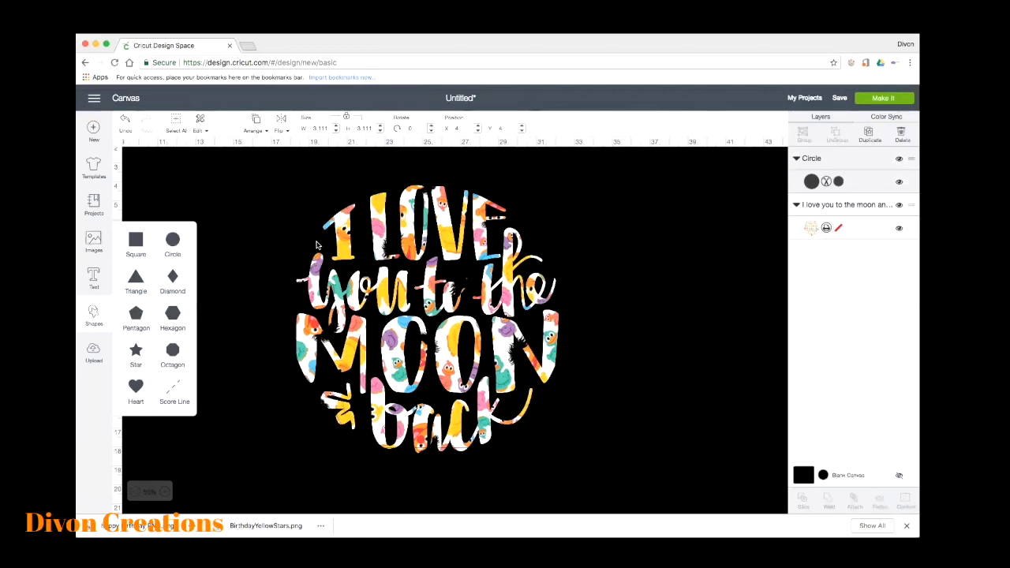
left_click(838, 181)
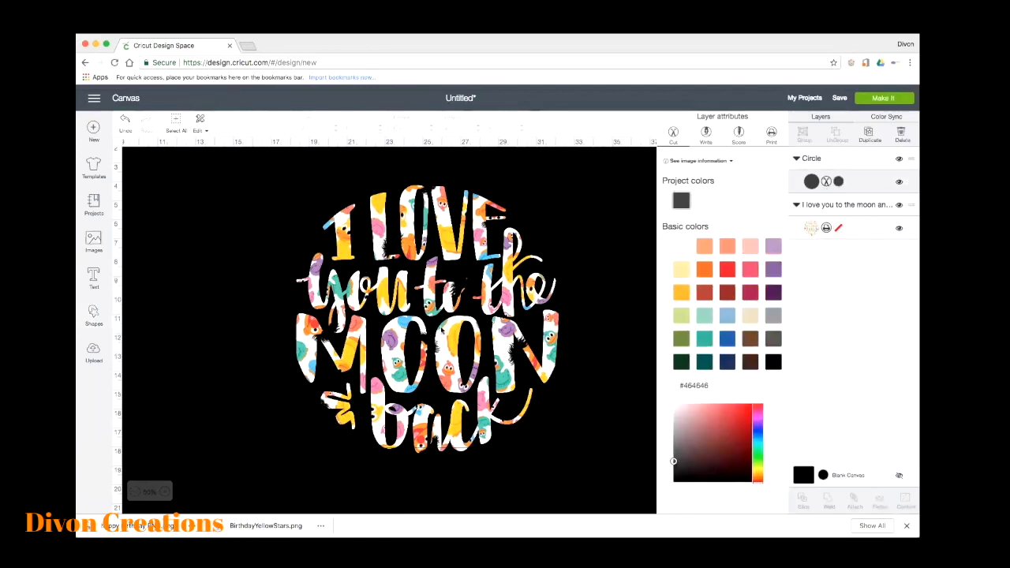
left_click(687, 251)
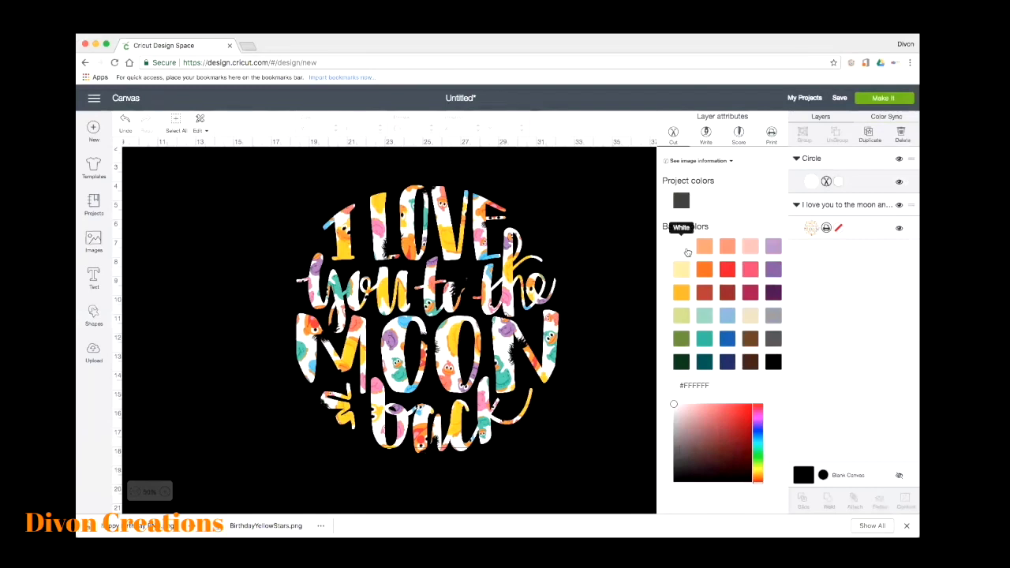
left_click(773, 251)
scroll(387, 332, "left", 5)
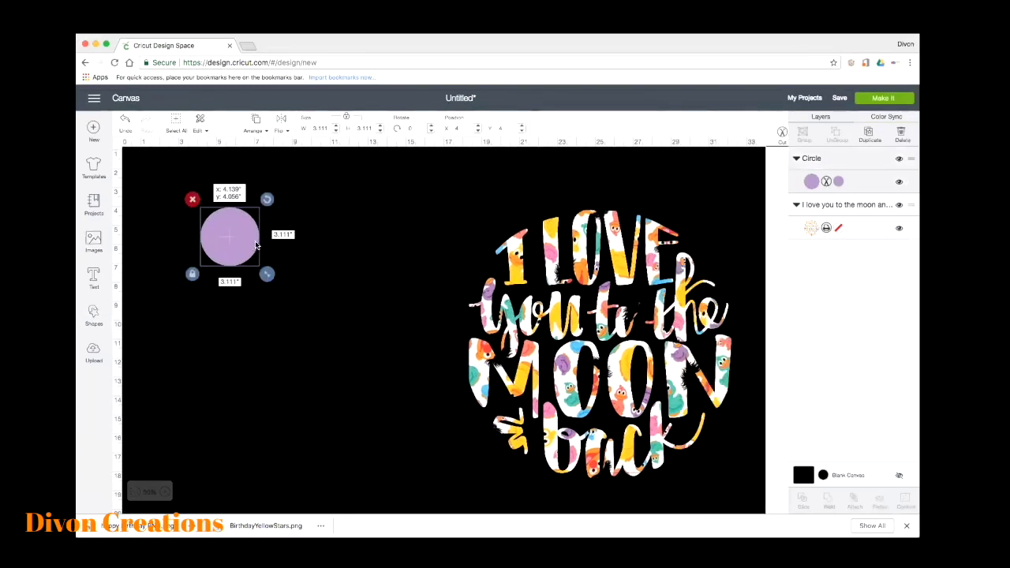
left_click_drag(228, 234, 400, 266)
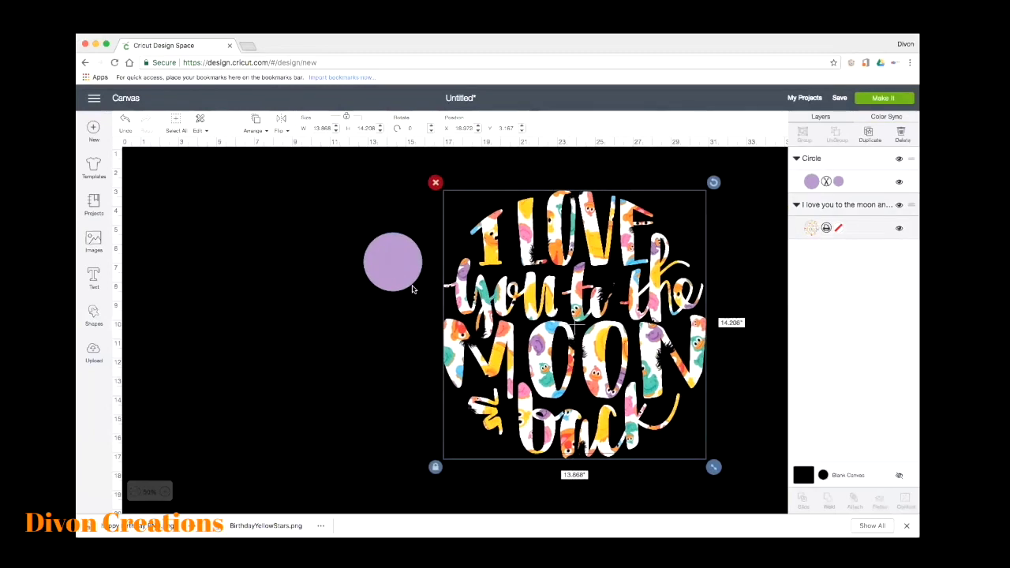
- Set the lavender circle's width to 14 inches and move it up-right
left_click(410, 285)
left_click(576, 325)
left_click(397, 249)
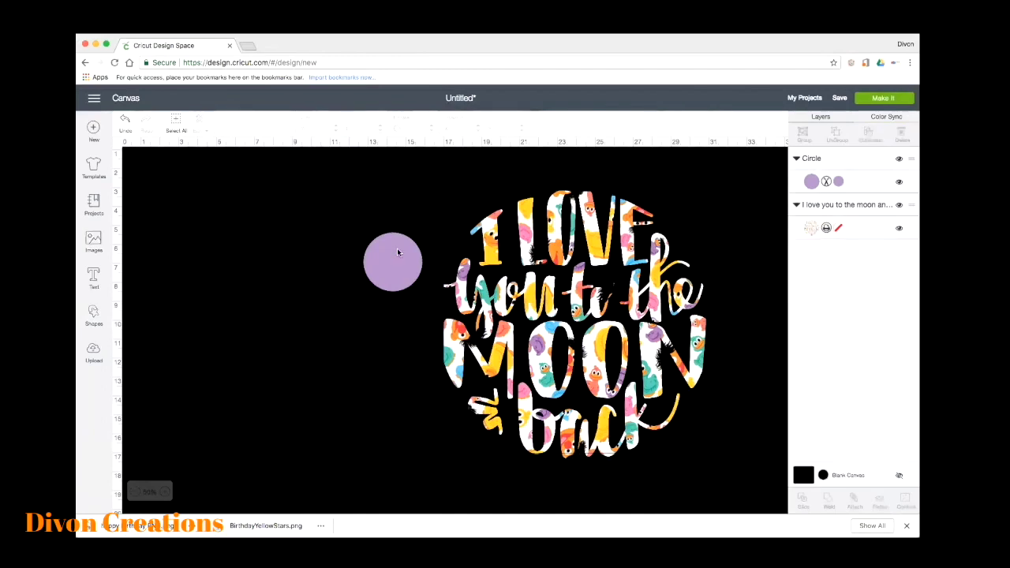
double_click(325, 128)
type("1")
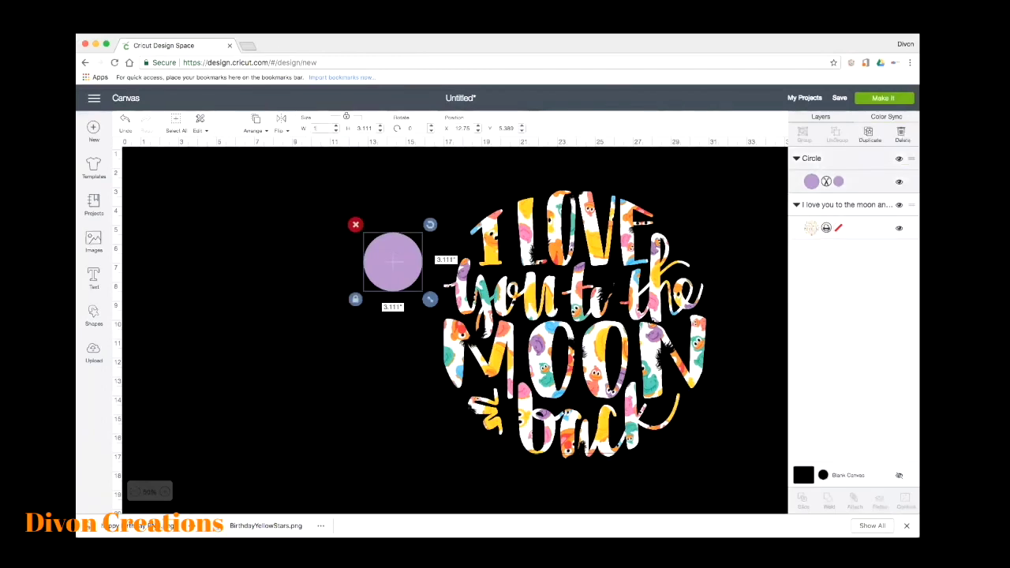
type("4")
key("Tab")
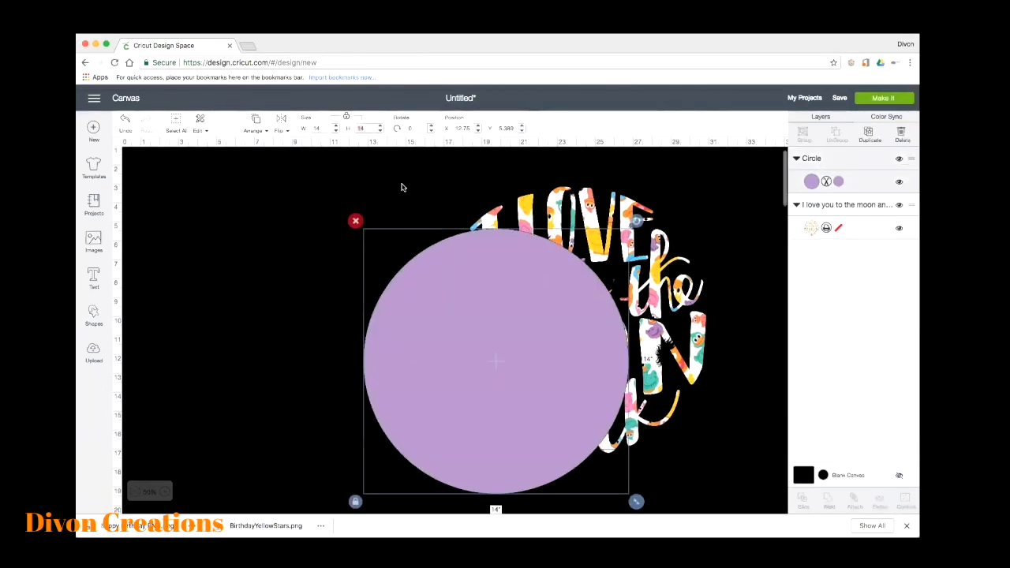
left_click_drag(485, 379, 403, 345)
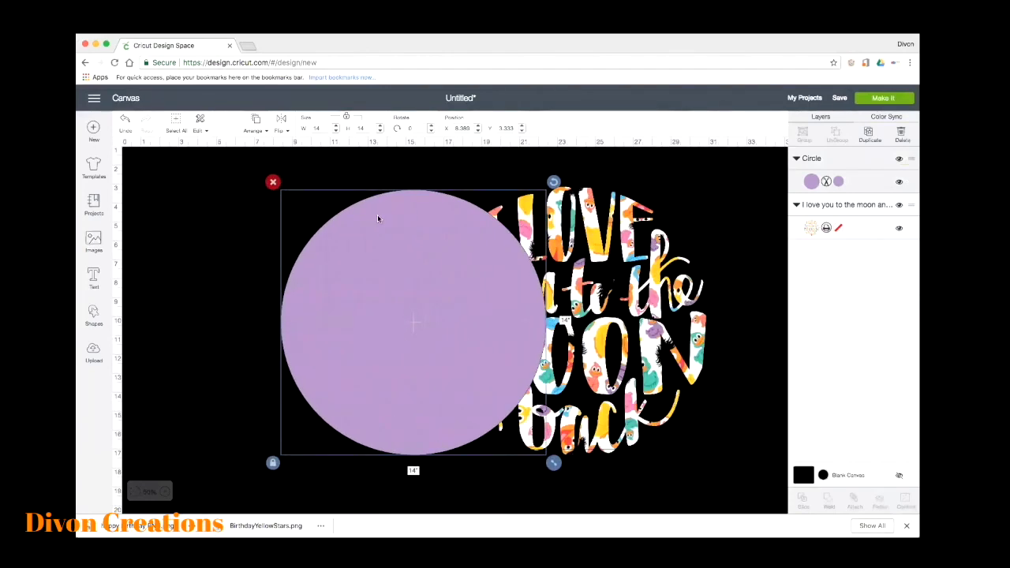
- Send the circle to the back, enlarge it to about 15.7 inches, and lay the lettering over it
left_click(266, 131)
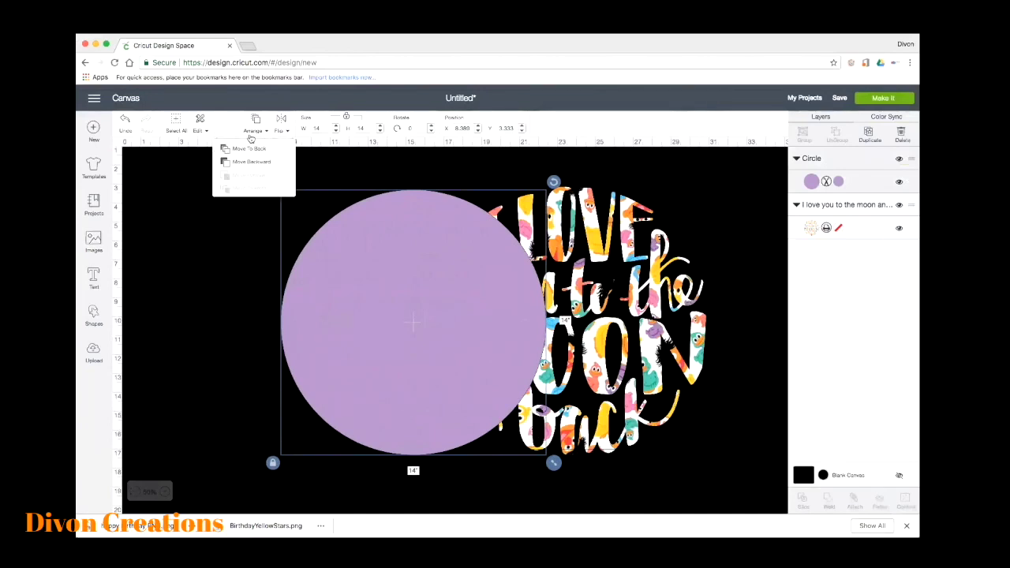
left_click(244, 152)
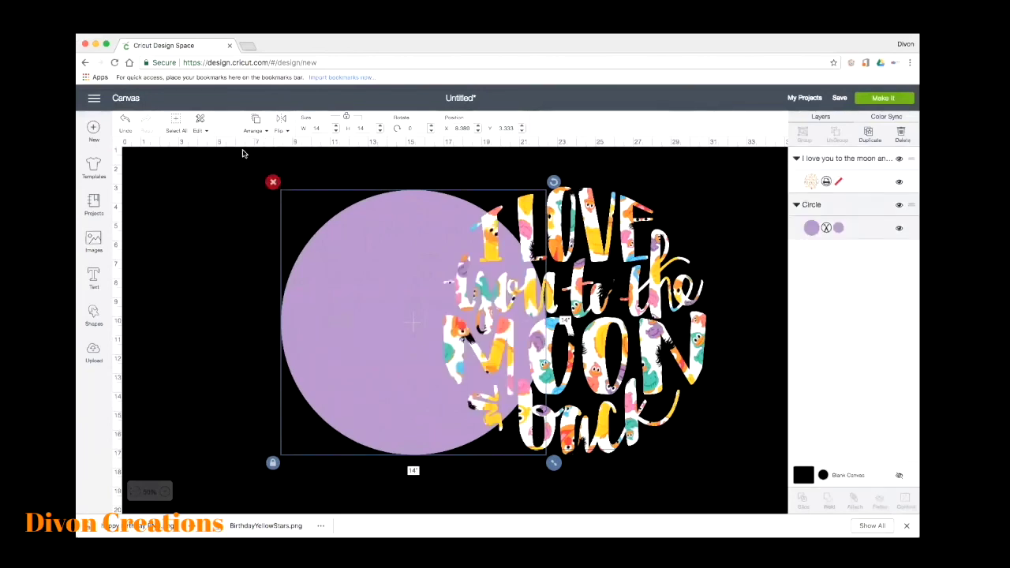
left_click_drag(408, 334, 475, 331)
left_click_drag(643, 460, 680, 487)
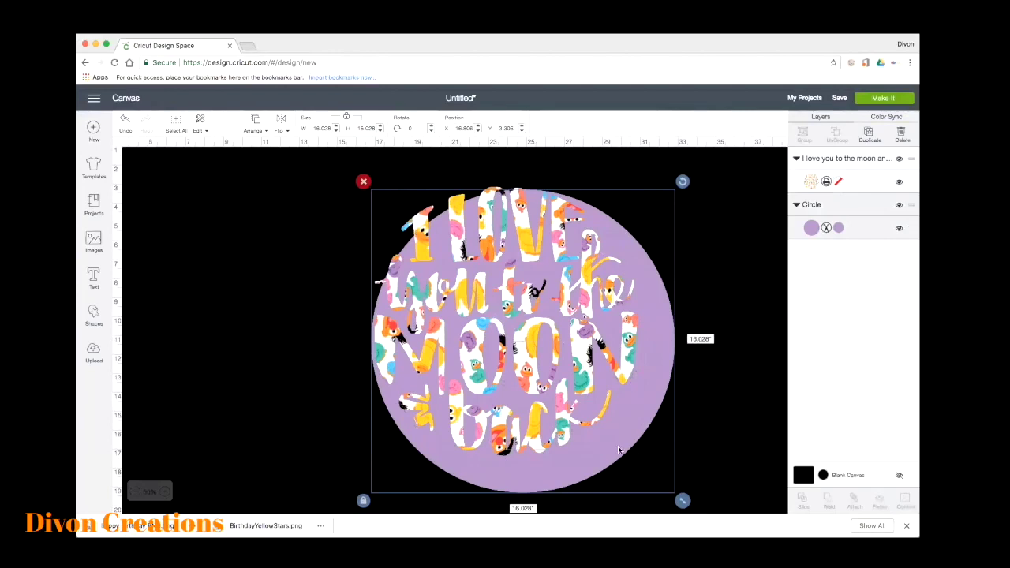
mouse_move(620, 450)
left_mouse_down()
mouse_move(592, 434)
mouse_move(628, 461)
left_mouse_up()
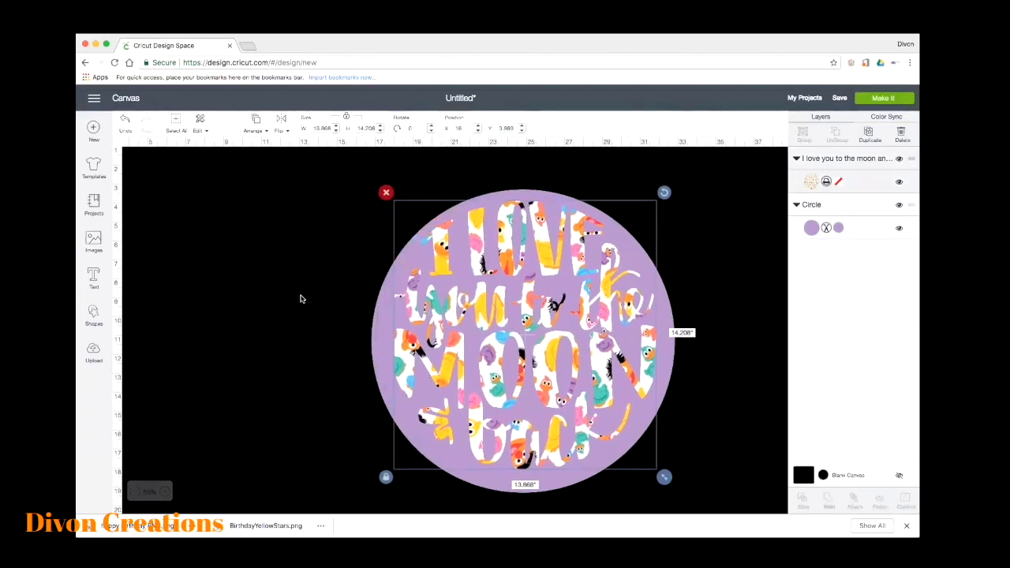
- Select the lettering and circle together and apply Align > Center
left_click(312, 252)
left_click_drag(329, 229, 618, 347)
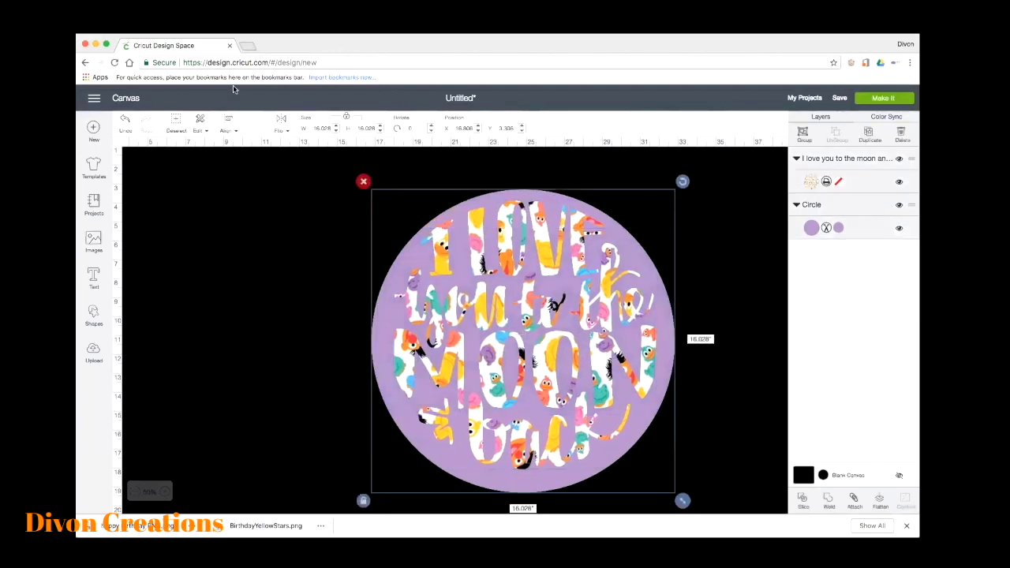
left_click(228, 127)
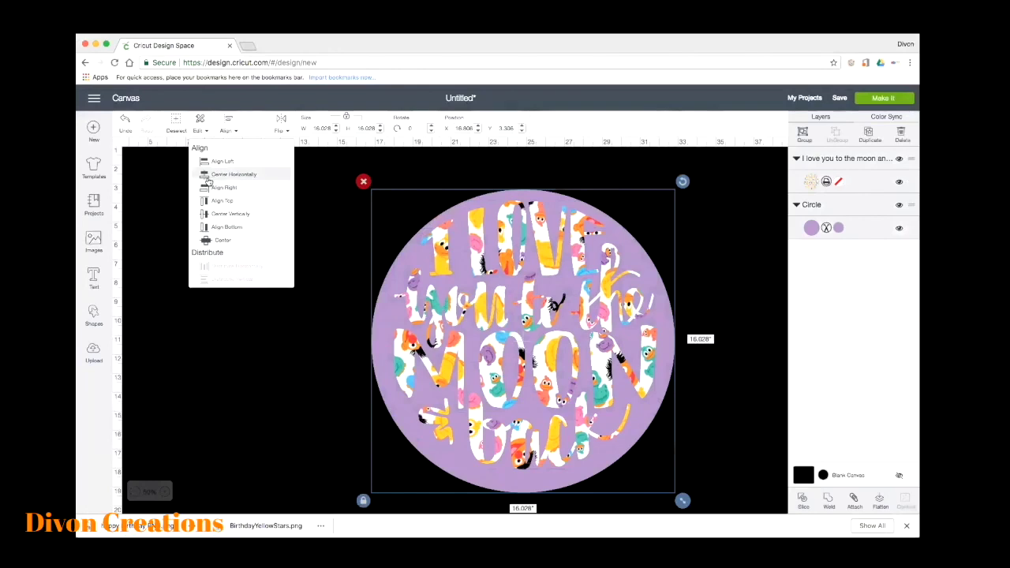
left_click(221, 241)
scroll(225, 241, "right", 5)
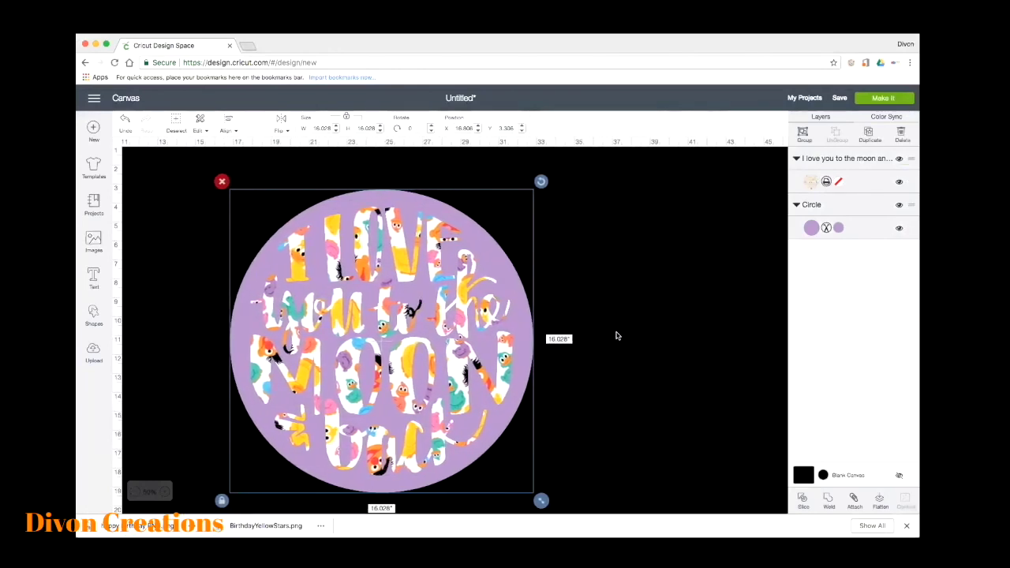
scroll(601, 334, "down", 2)
left_click(603, 331)
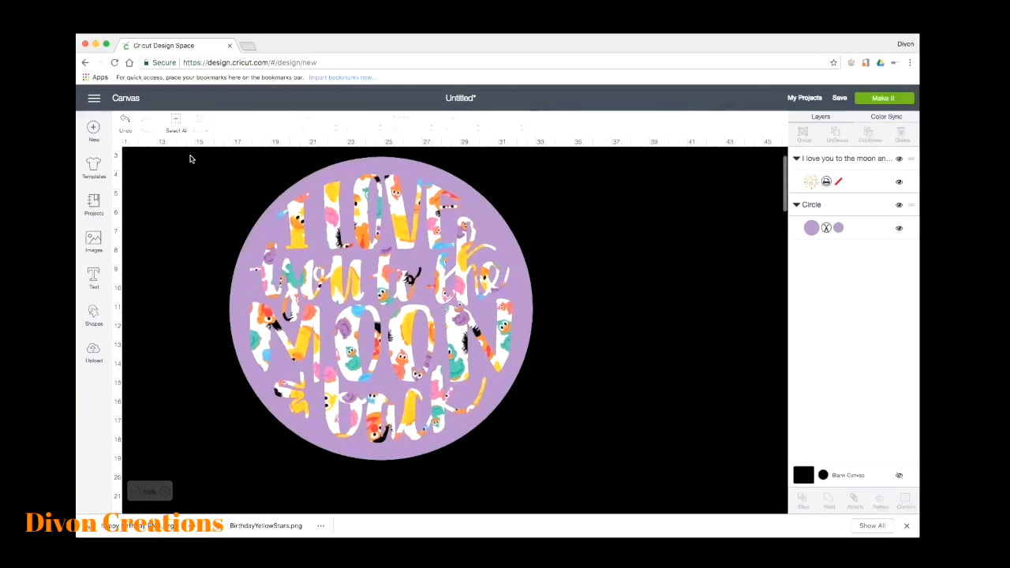
left_click_drag(182, 162, 608, 451)
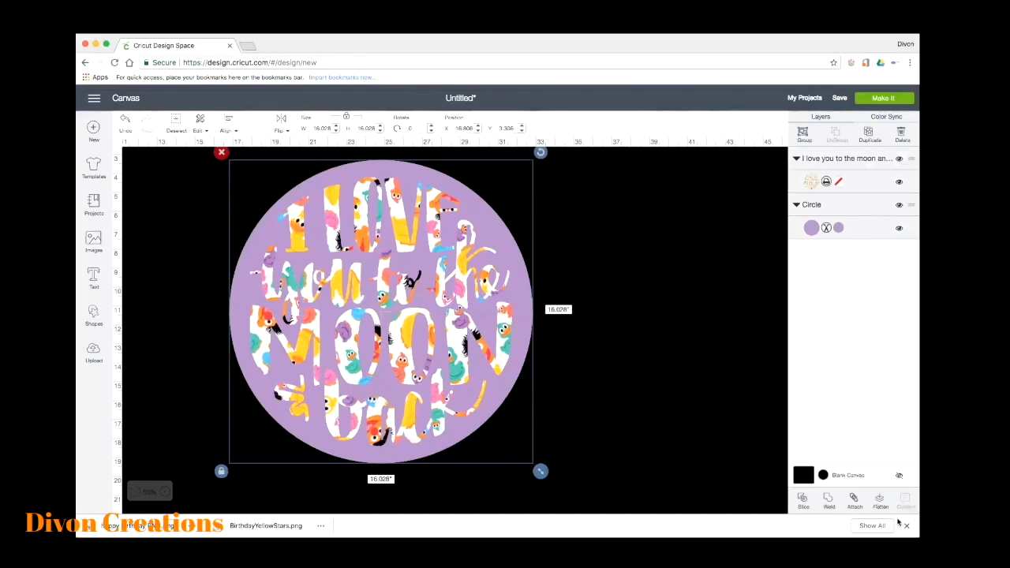
- Flatten the lettering and circle, move the result lower, and shrink it to 14.417 × 14.417
left_click(884, 507)
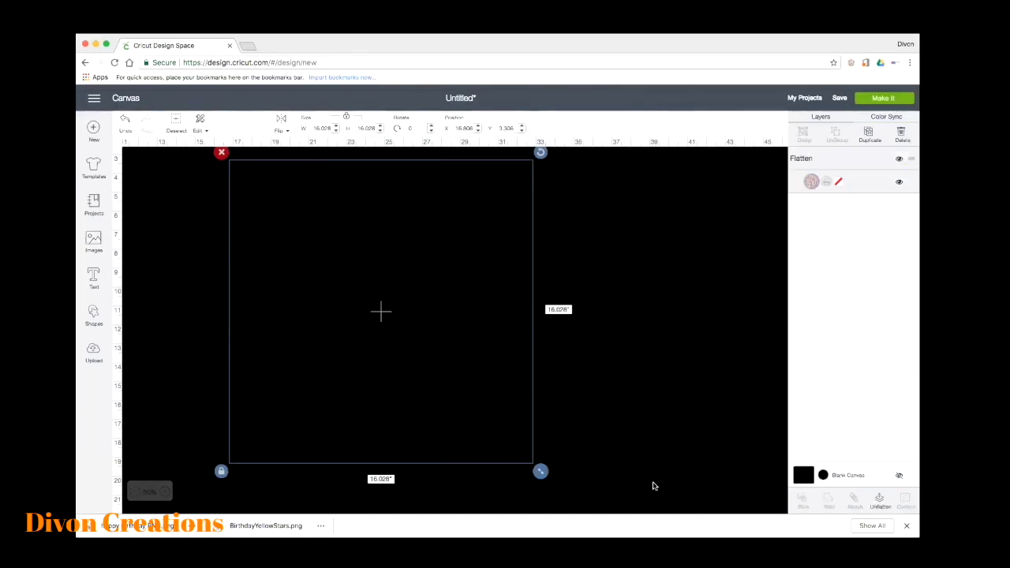
left_click_drag(458, 427, 518, 456)
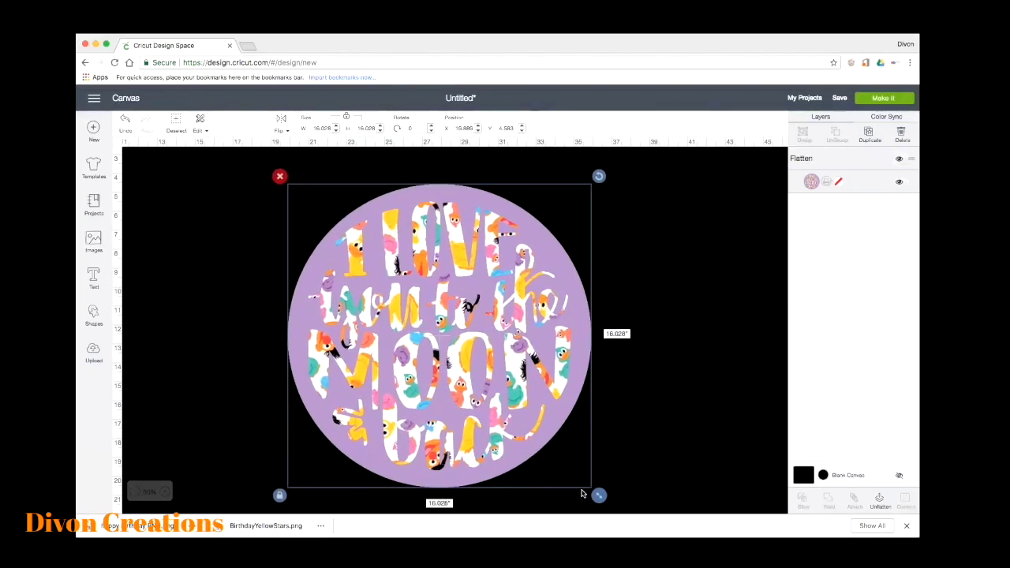
left_click_drag(599, 495, 563, 471)
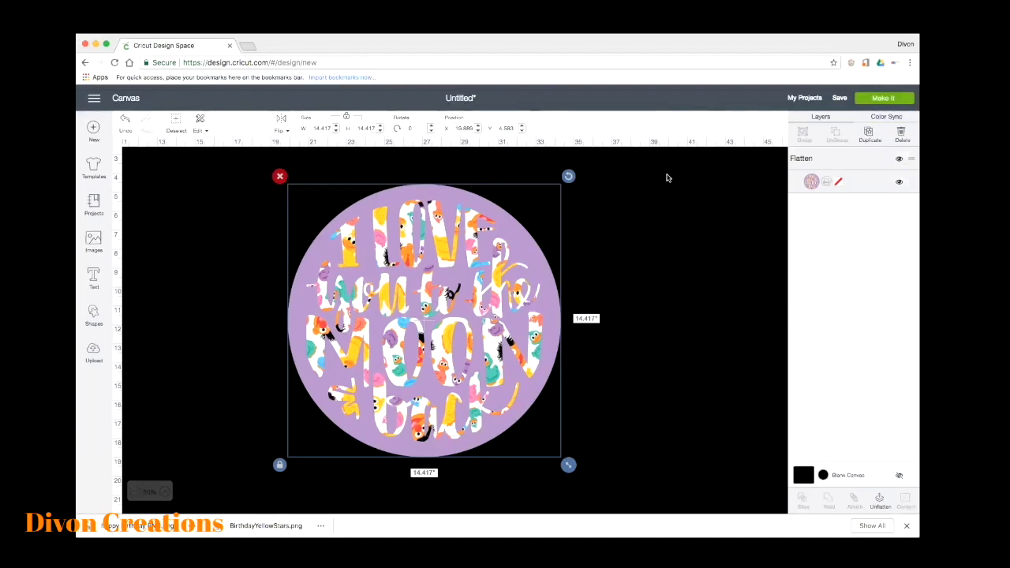
- Move the circle image up-left and shrink it after Make It reports it too large
left_click(868, 100)
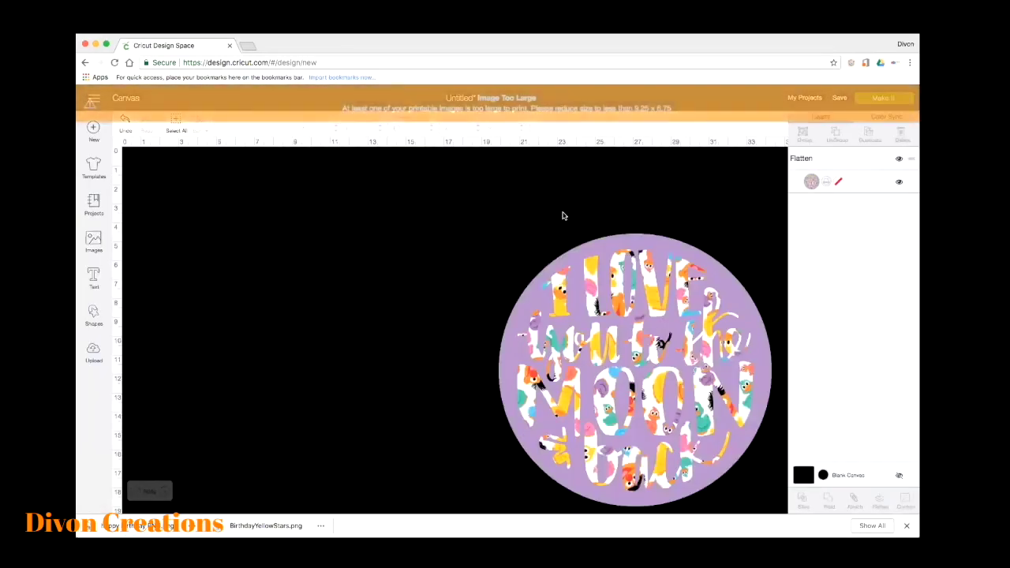
left_click_drag(655, 298, 454, 259)
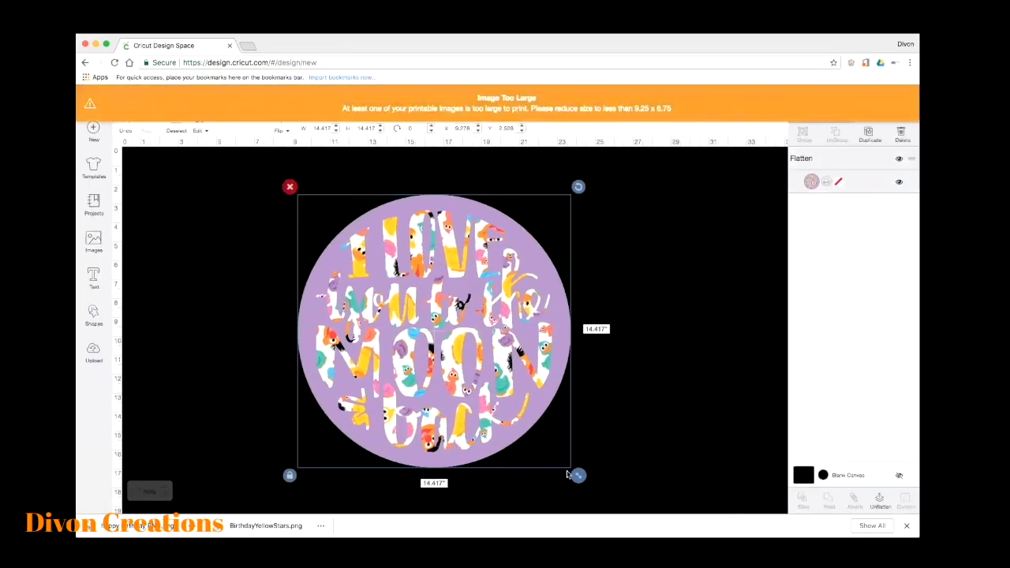
left_click_drag(577, 476, 450, 387)
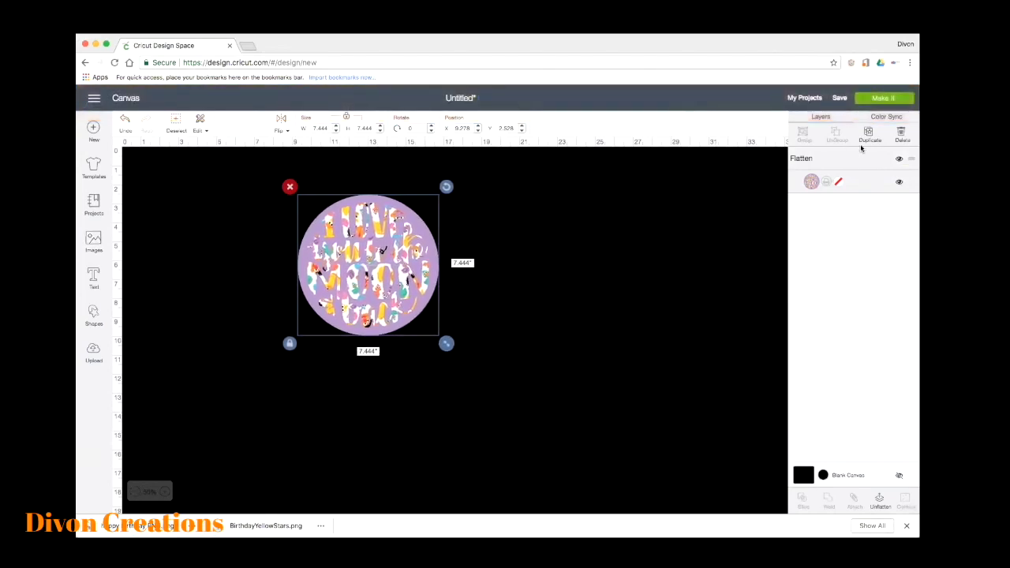
left_click(885, 97)
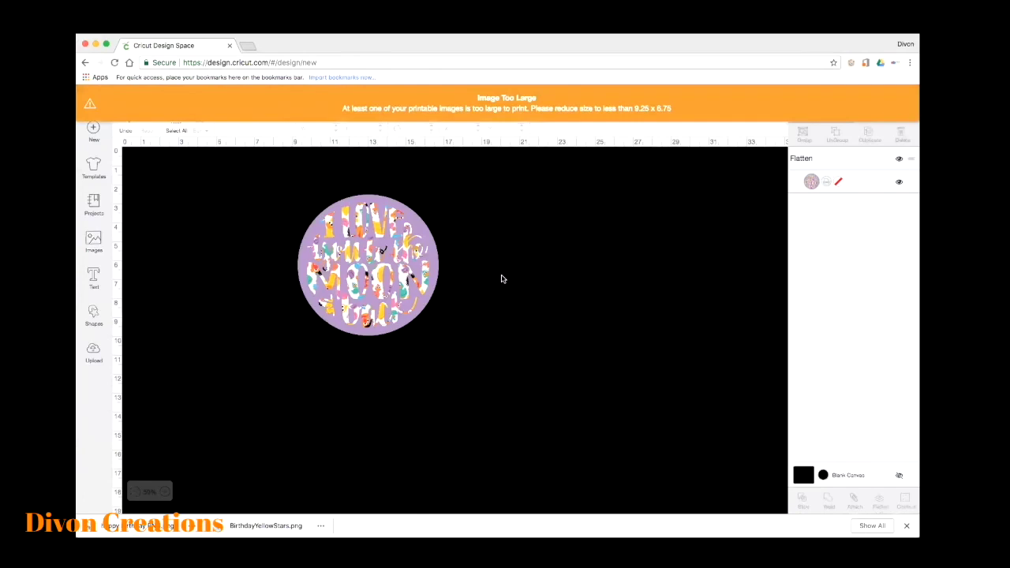
- Shrink the circle image further so it fits, then send it to mat preparation
left_click(392, 258)
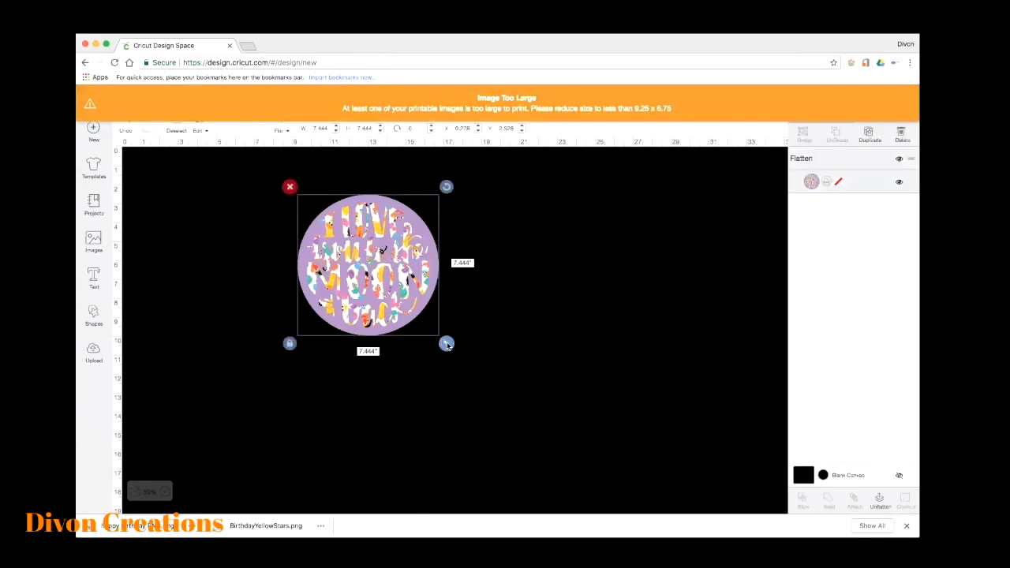
left_click_drag(446, 345, 408, 316)
left_click(509, 327)
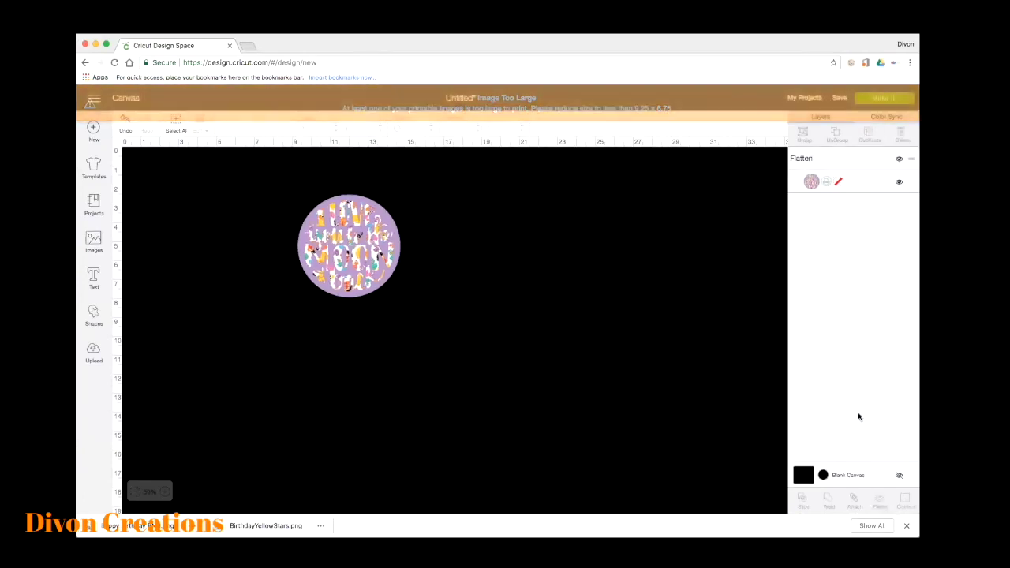
left_click(885, 98)
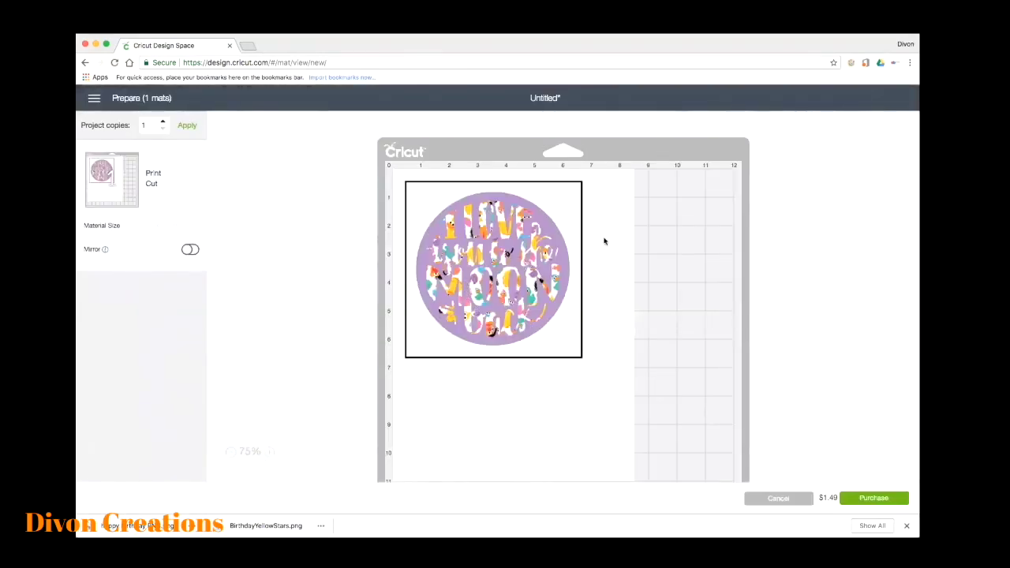
- Scroll the Print Then Cut mat preview to check the circle image and its $1.49 cost
scroll(604, 241, "down", 3)
scroll(604, 240, "up", 1)
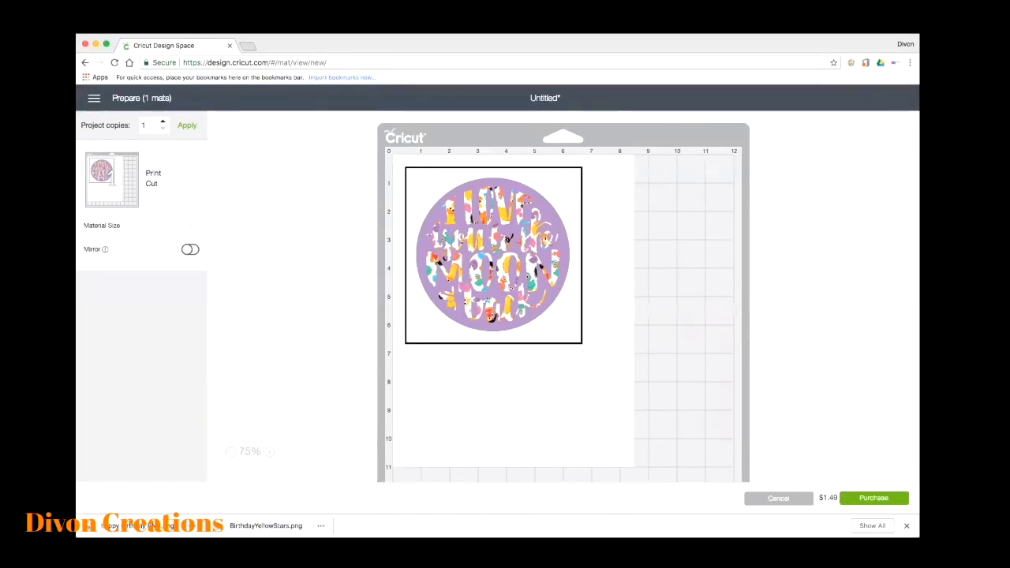
mouse_move(842, 495)
left_mouse_down()
mouse_move(835, 482)
mouse_move(815, 492)
mouse_move(838, 507)
mouse_move(843, 493)
left_mouse_up()
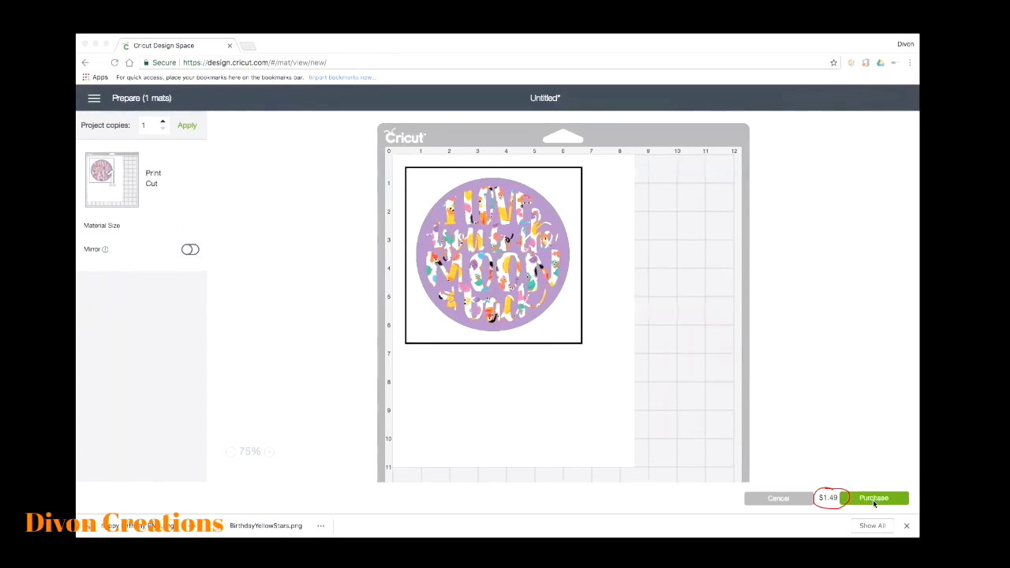
left_click(797, 497)
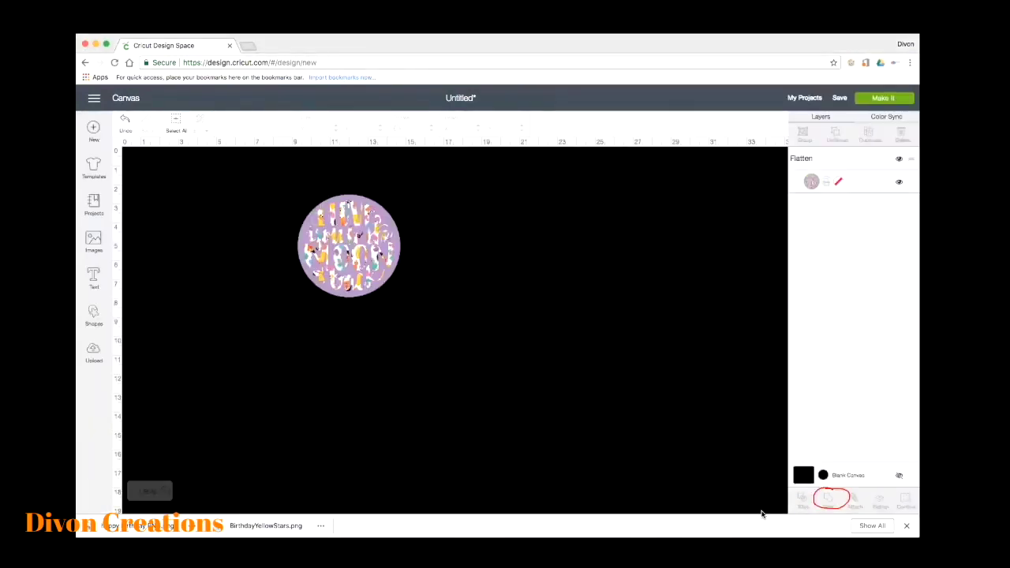